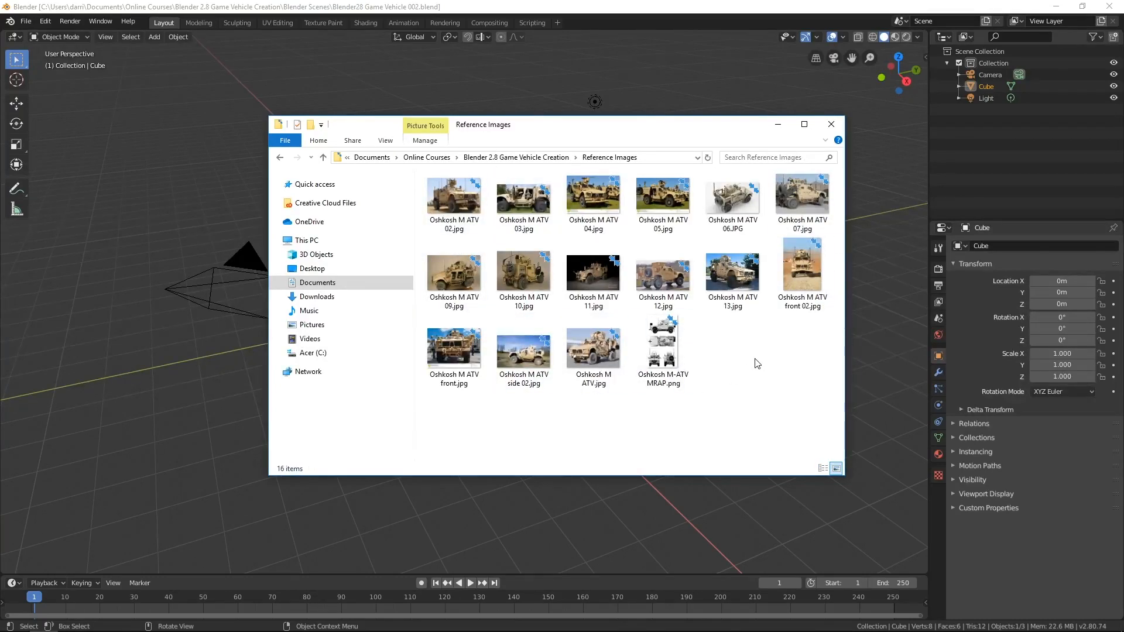
# - Look through the Oshkosh M ATV photos in the Reference Images folder one by one, starting from Oshkosh M ATV 02.jpg
pyautogui.doubleClick(448, 198)
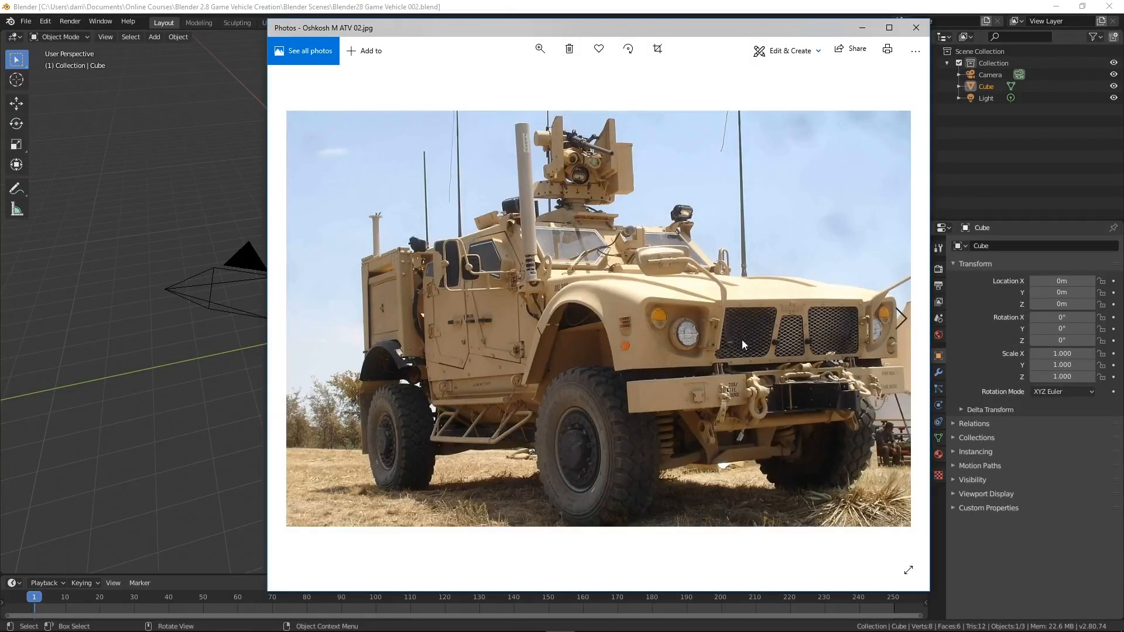
pyautogui.click(902, 320)
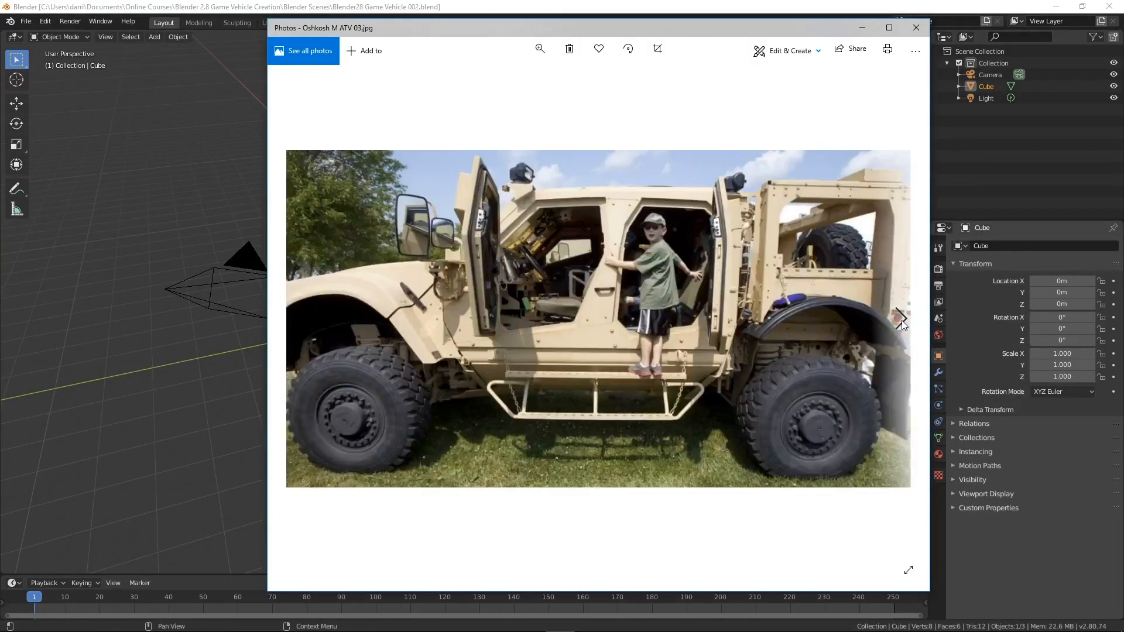
pyautogui.click(902, 320)
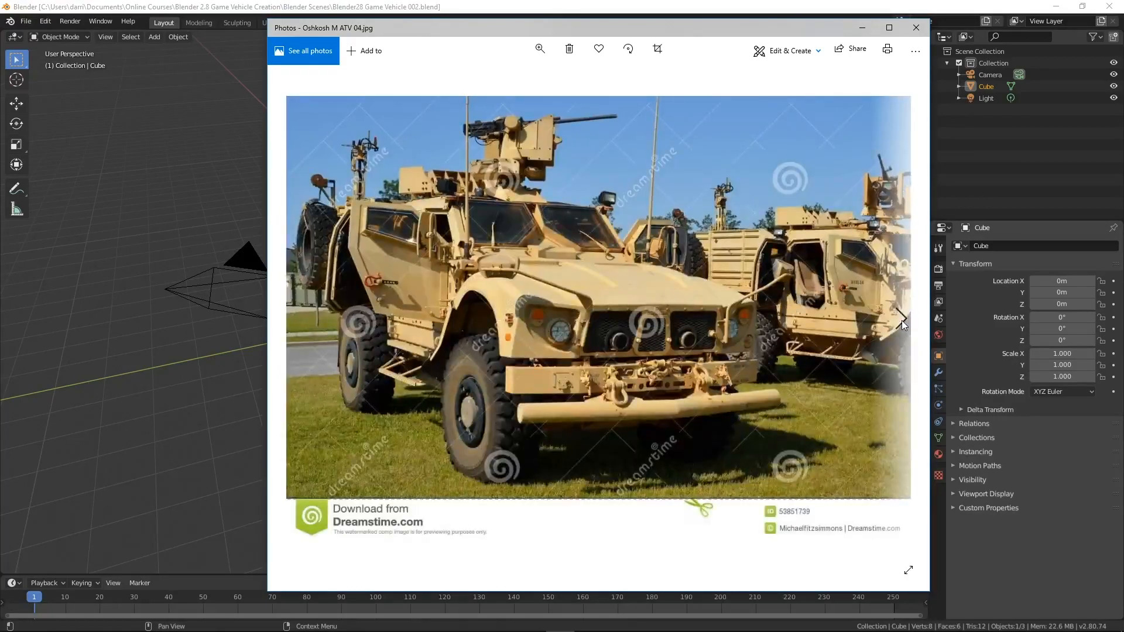
pyautogui.click(901, 321)
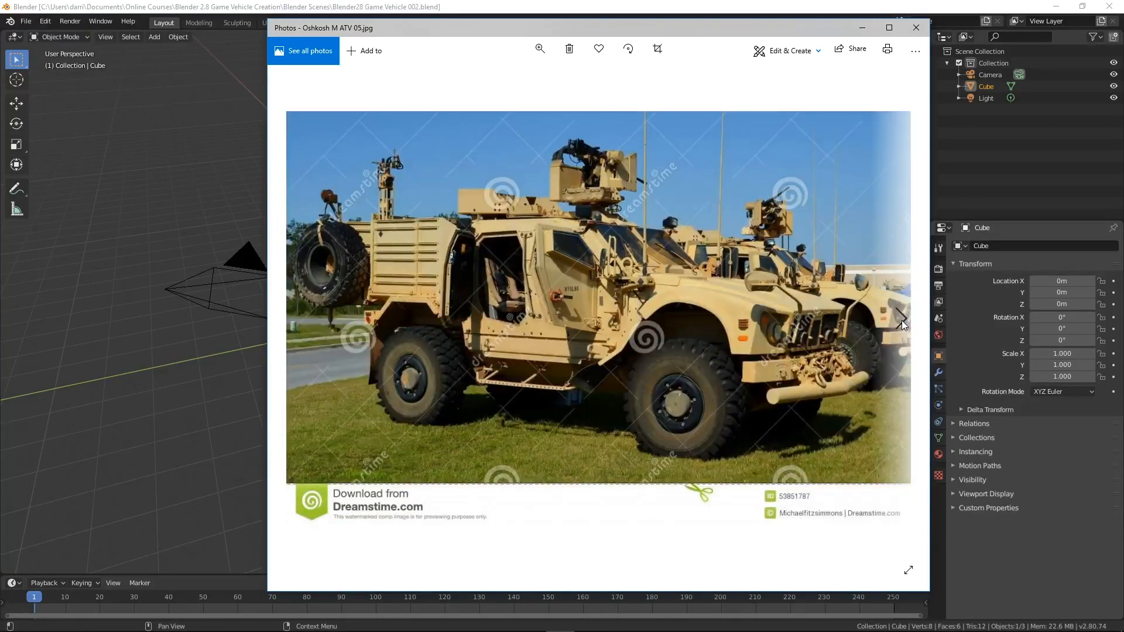
pyautogui.click(902, 321)
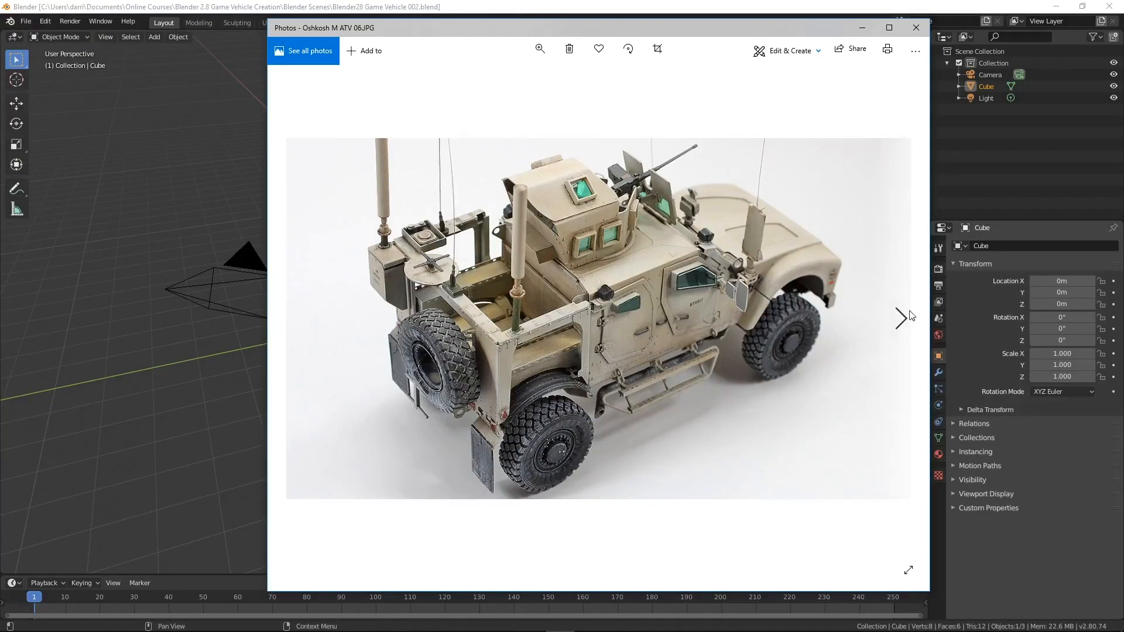
pyautogui.click(903, 319)
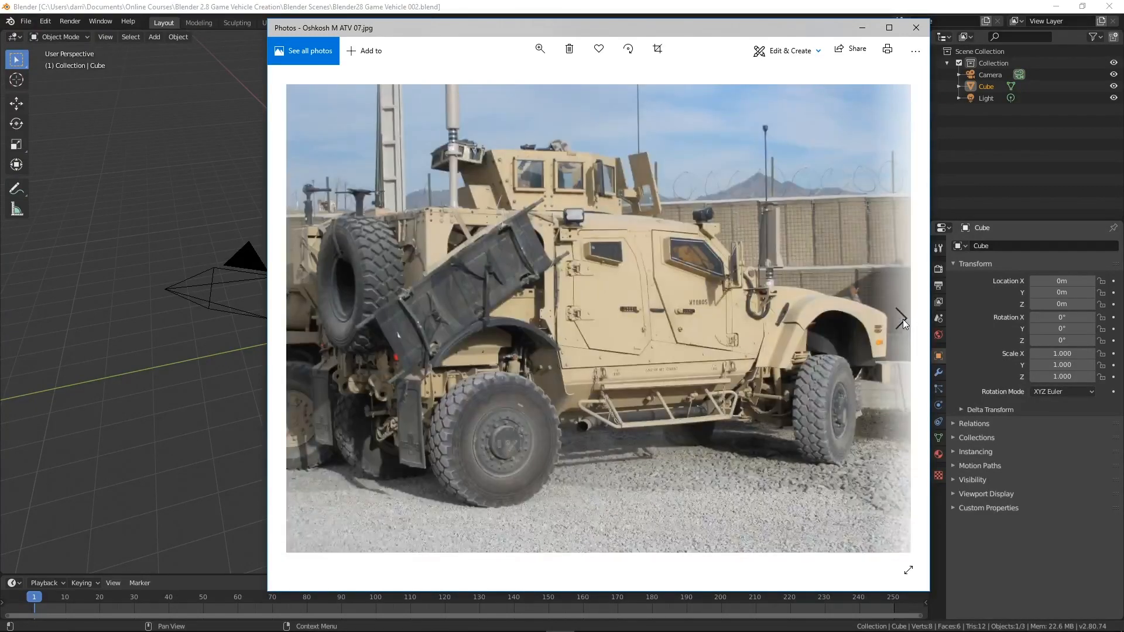
pyautogui.click(298, 325)
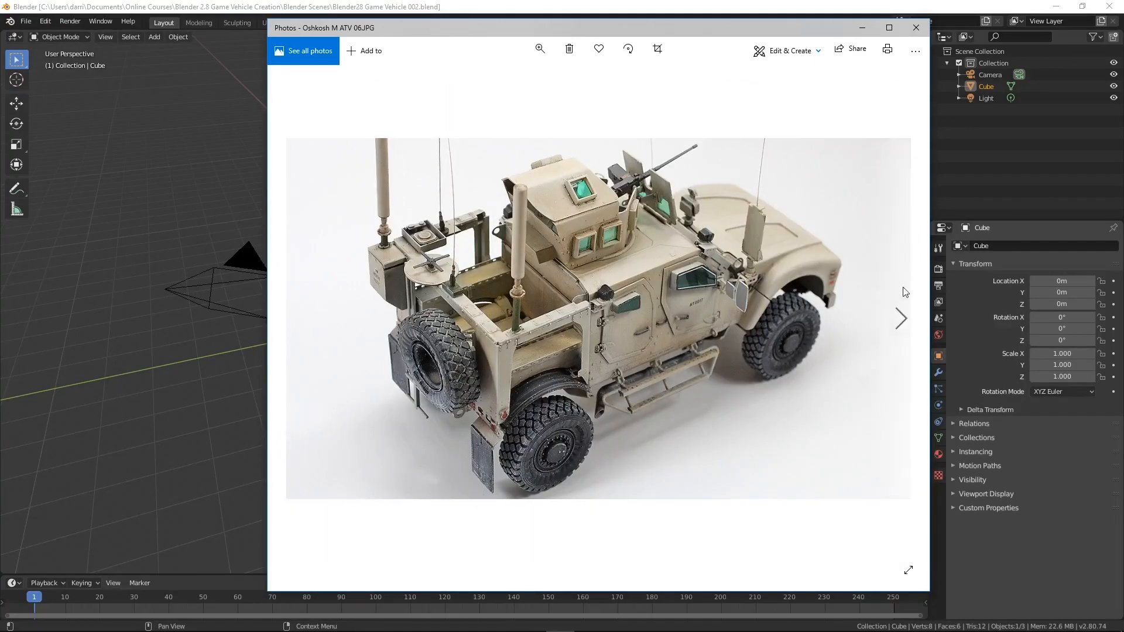
pyautogui.click(900, 324)
pyautogui.click(900, 324)
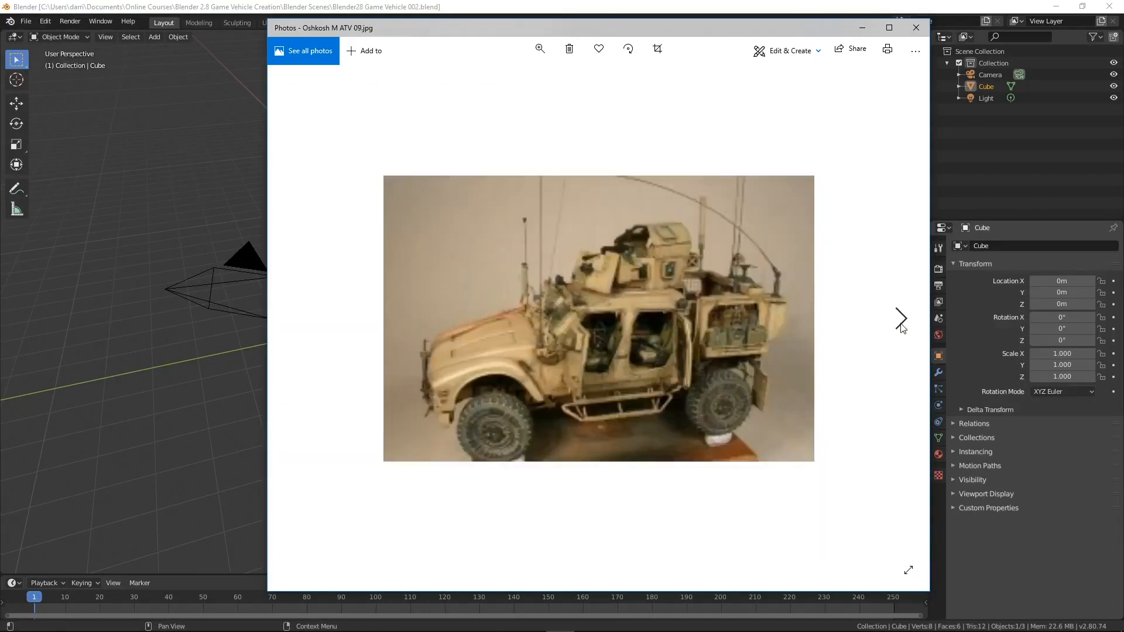
pyautogui.click(900, 323)
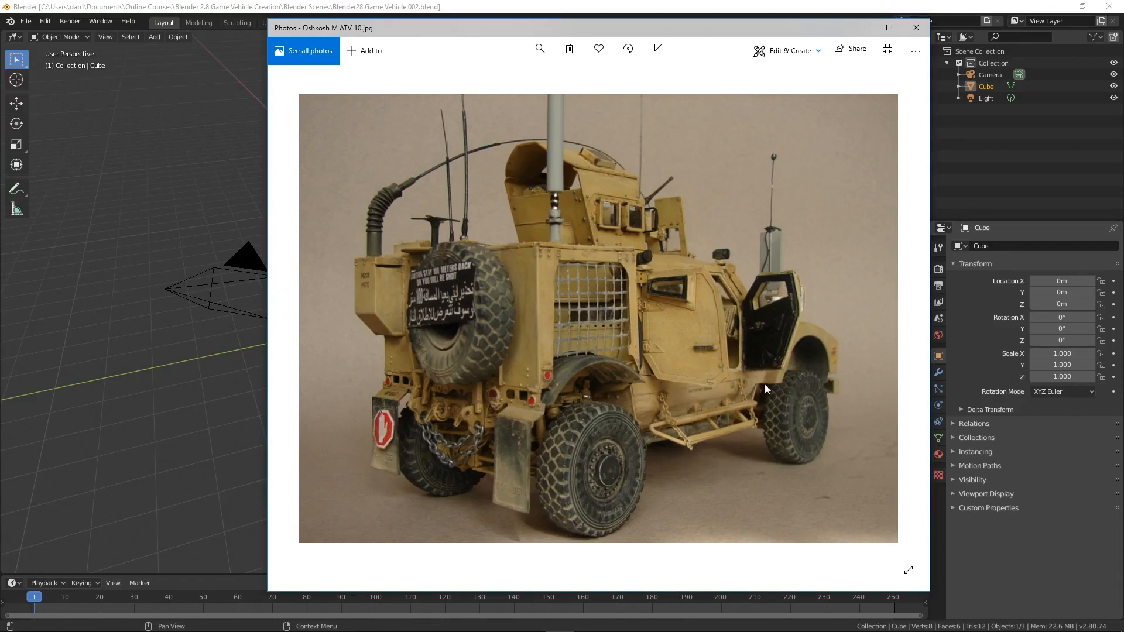
pyautogui.click(903, 322)
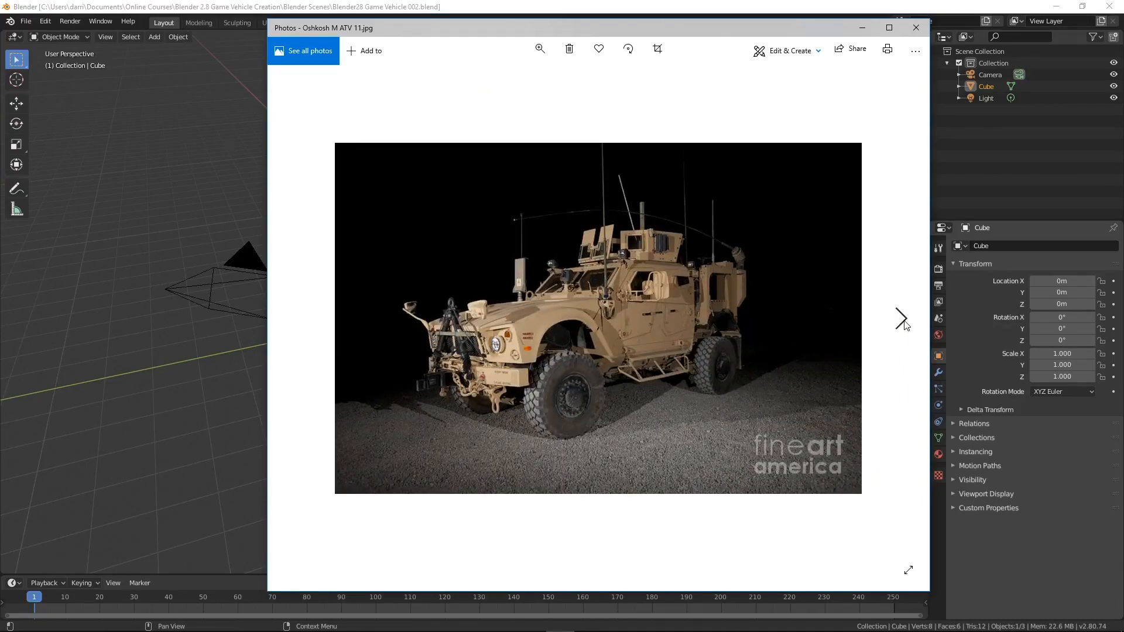
pyautogui.click(903, 320)
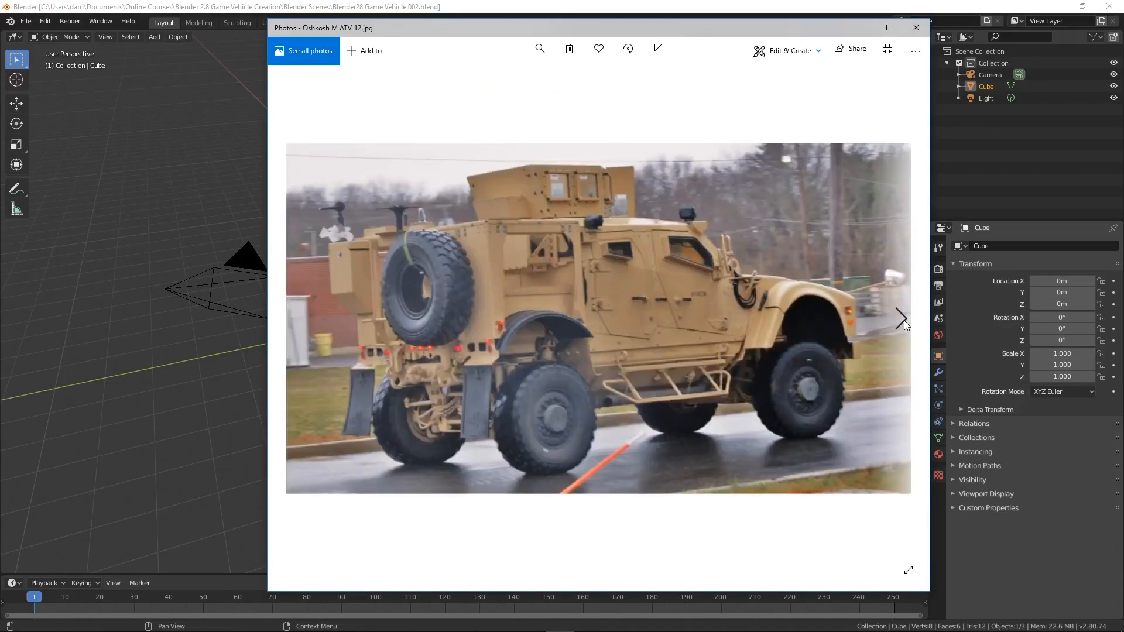
pyautogui.click(902, 320)
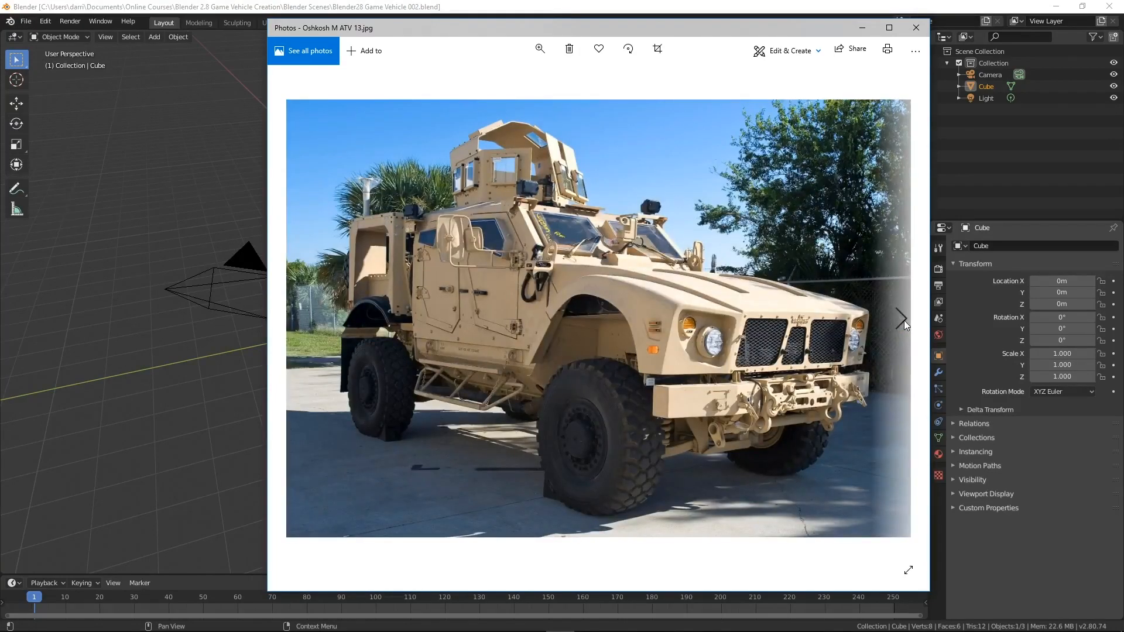
pyautogui.click(903, 325)
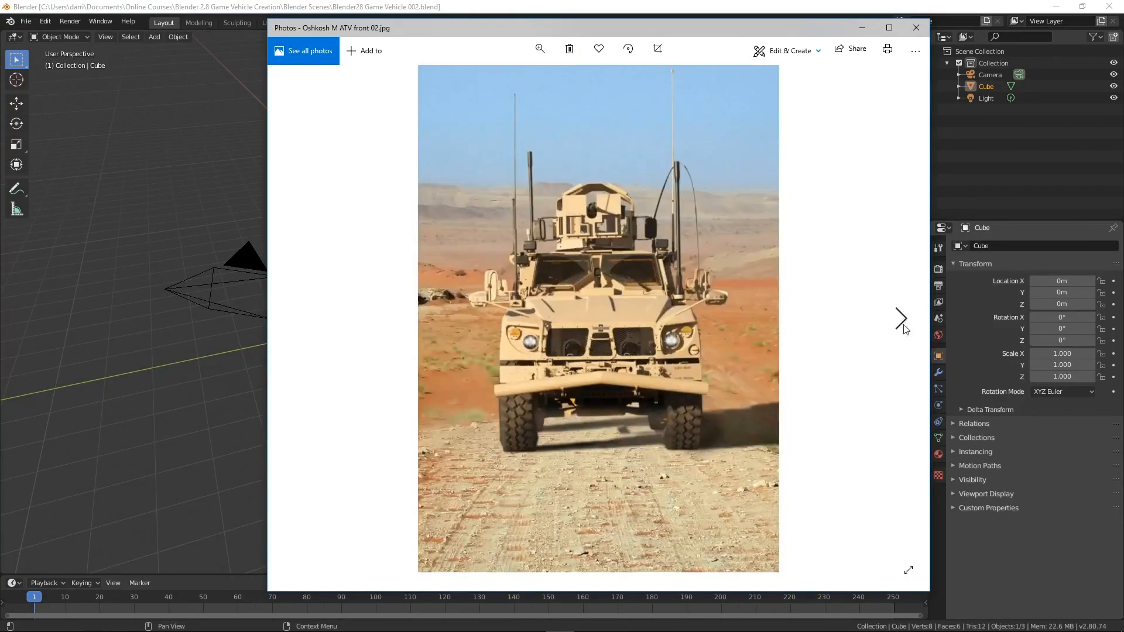
pyautogui.click(902, 321)
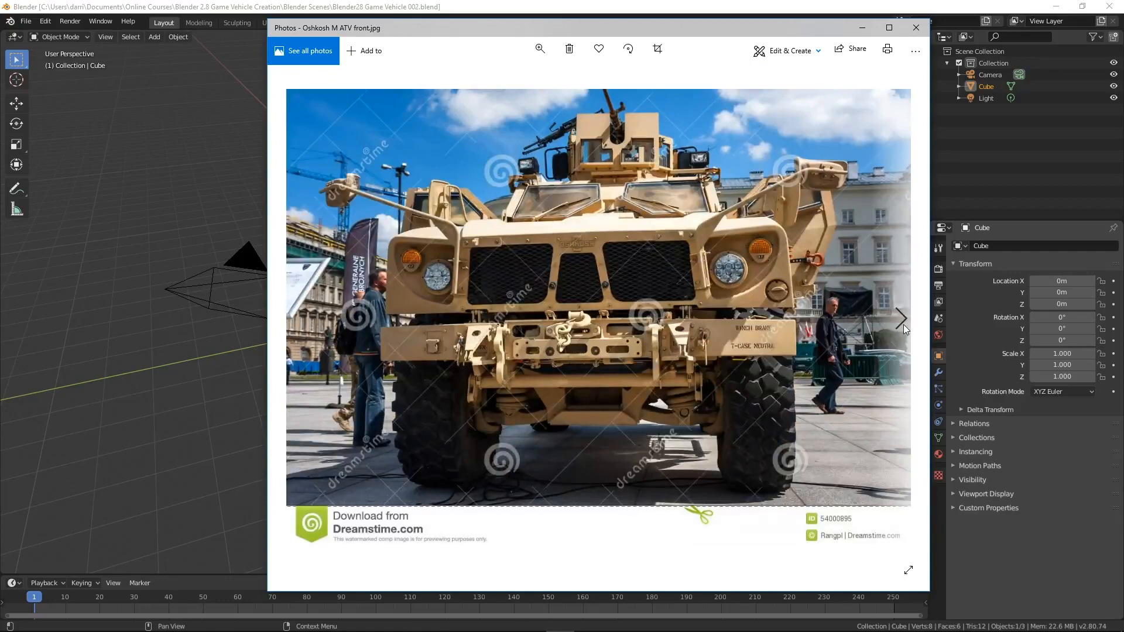
pyautogui.click(903, 323)
pyautogui.click(903, 323)
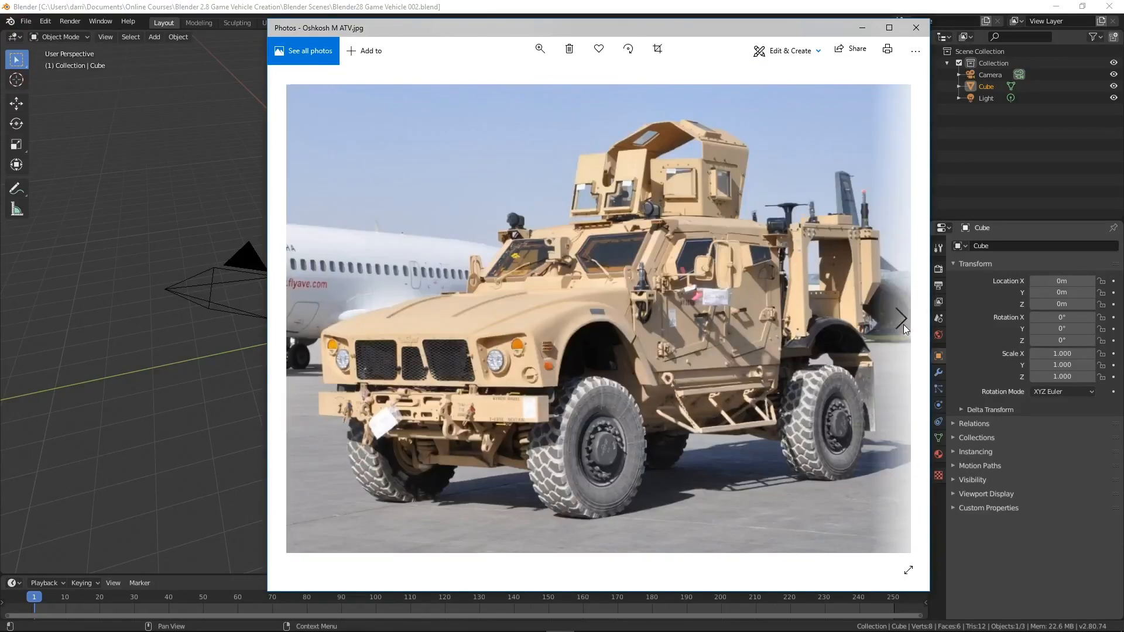
pyautogui.click(902, 321)
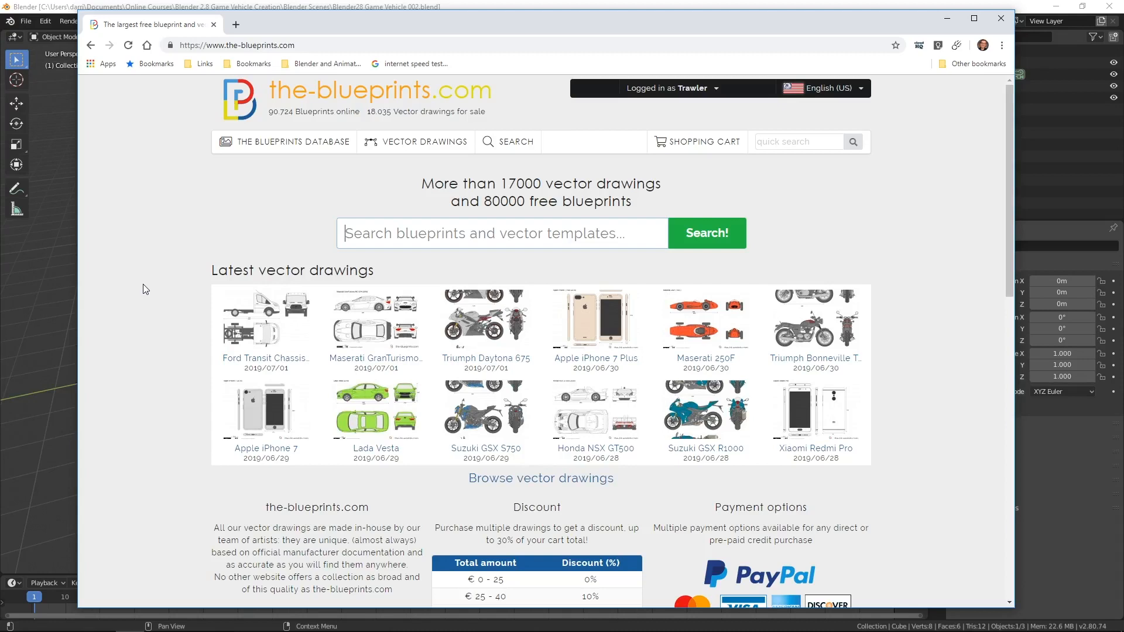
# - Search the-blueprints.com for "oshkosh m-atv" and open the Oshkosh M-ATV MRAP blueprint to examine its side, top, front and back views
pyautogui.write('oshkosh')
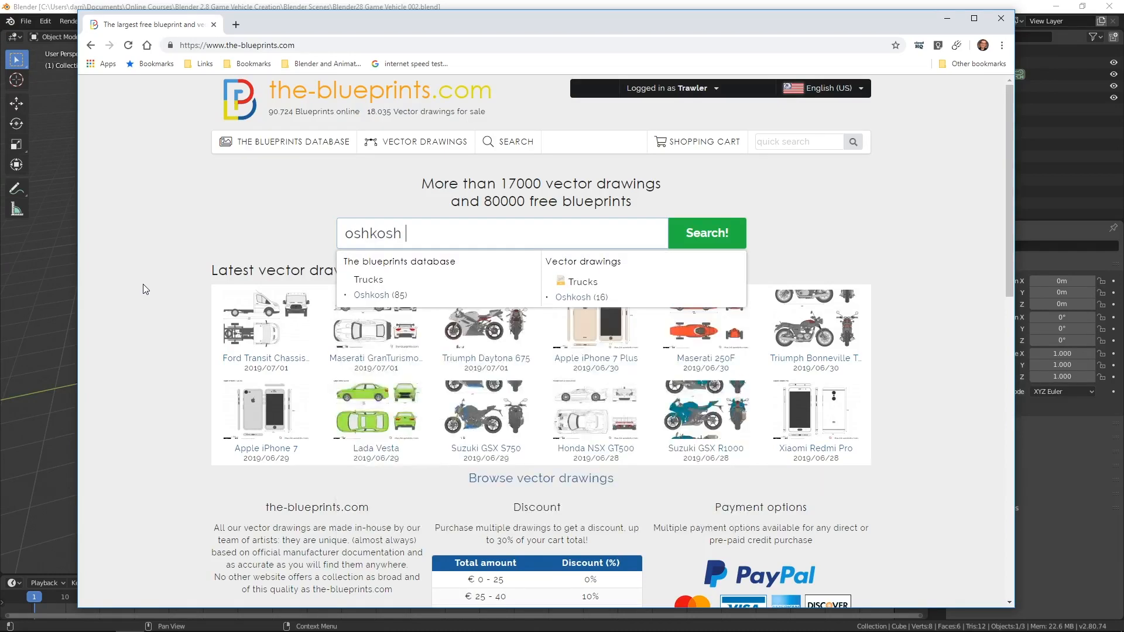
pyautogui.write(' m-atv')
pyautogui.press('Return')
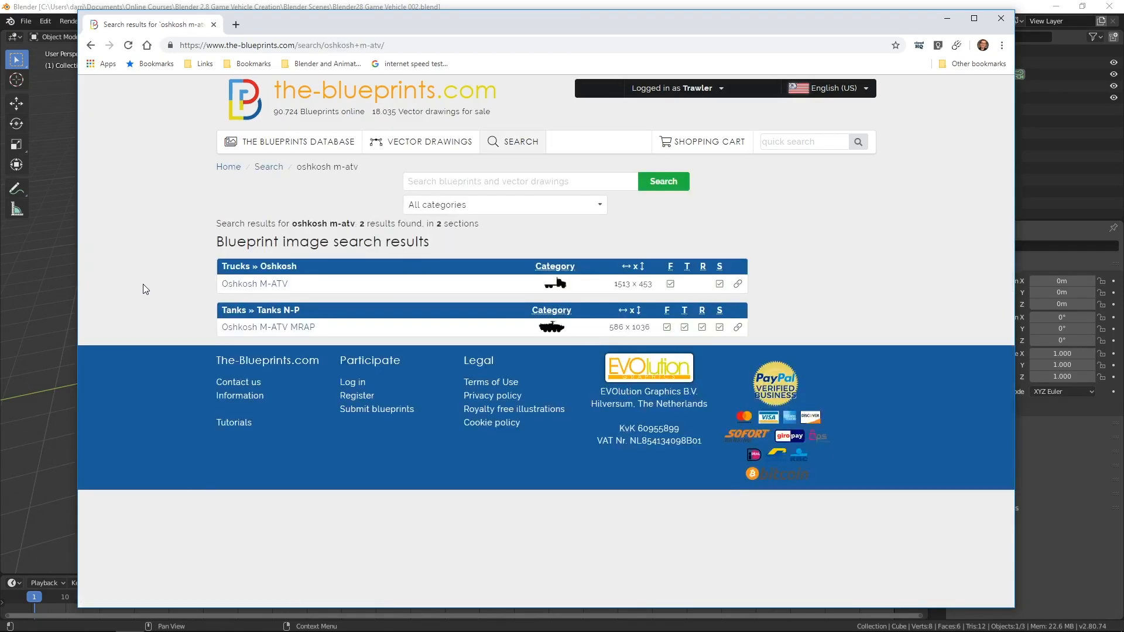
pyautogui.click(297, 332)
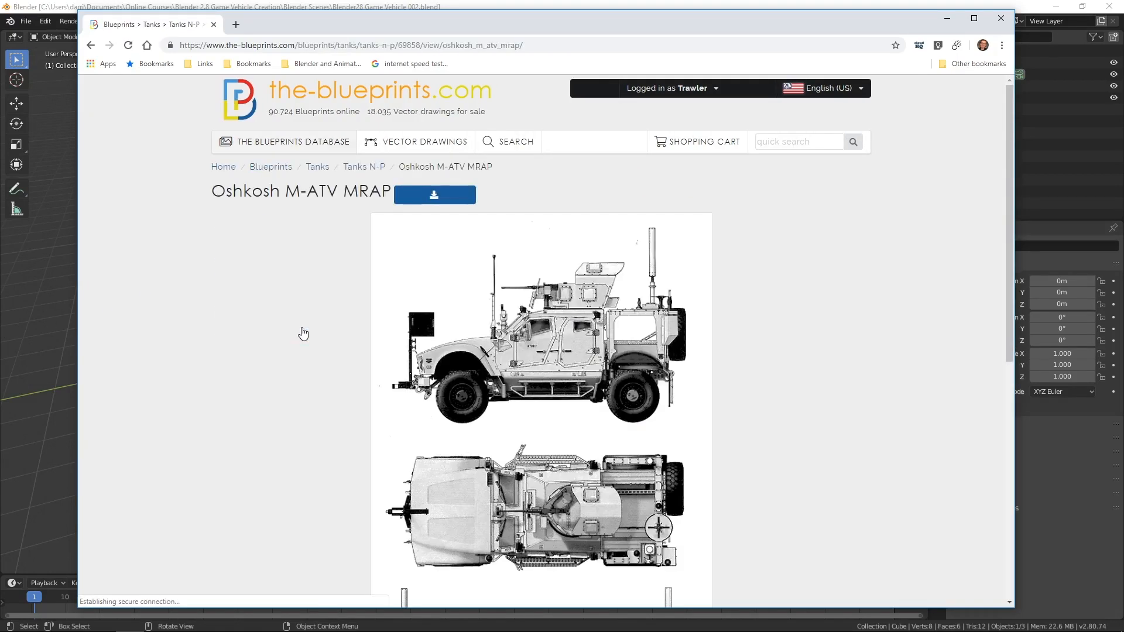
pyautogui.scroll(-2, 743, 390)
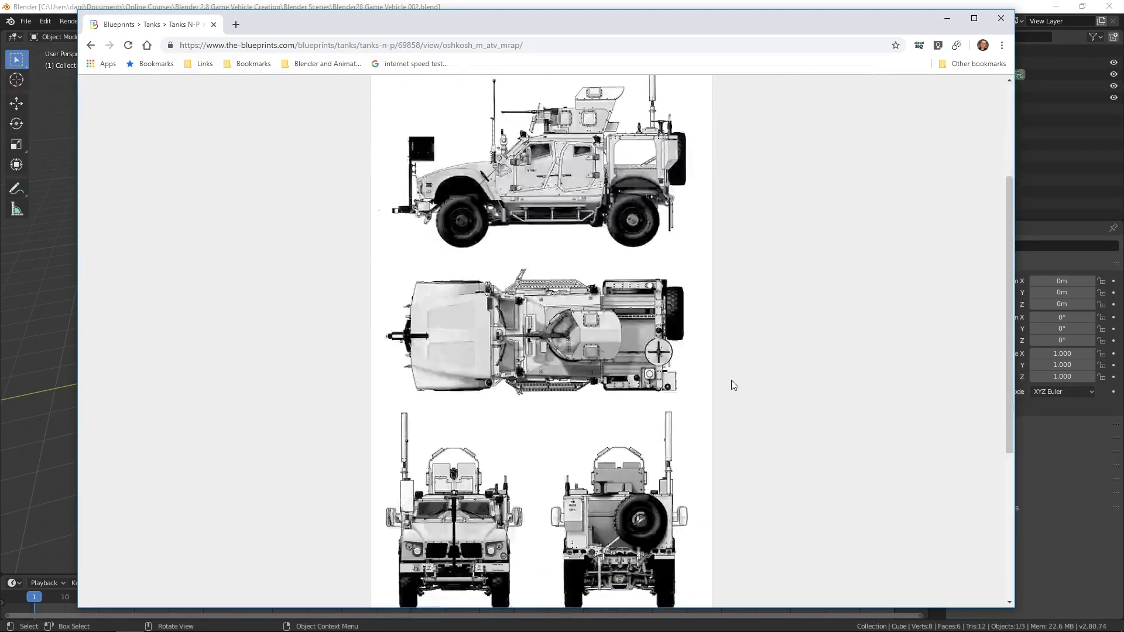
pyautogui.scroll(2, 732, 381)
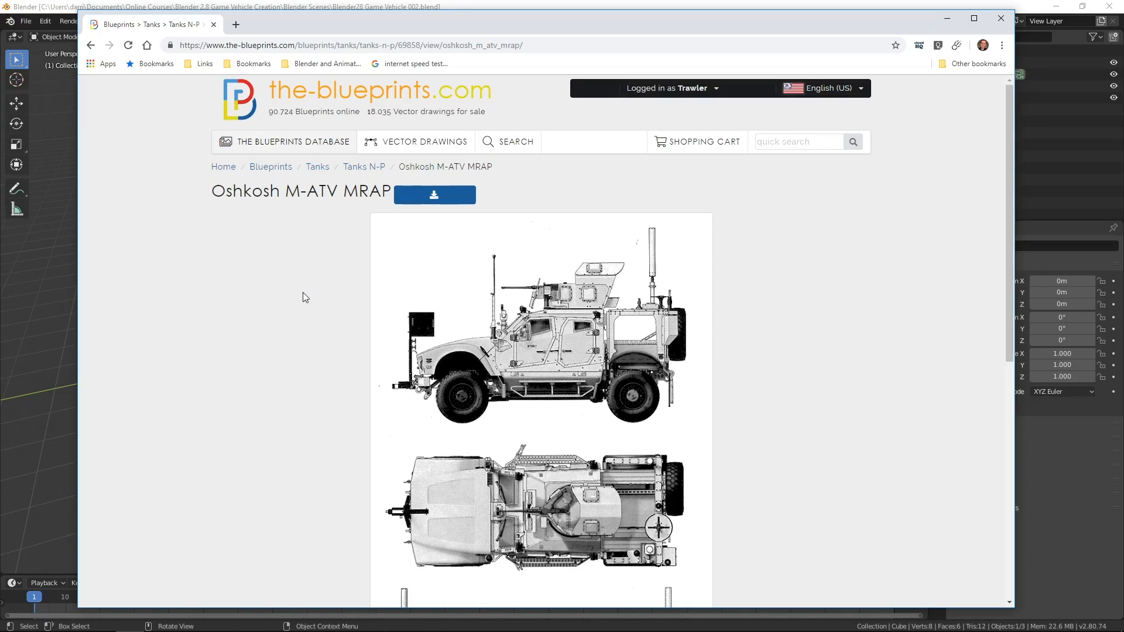
pyautogui.scroll(-4, 304, 298)
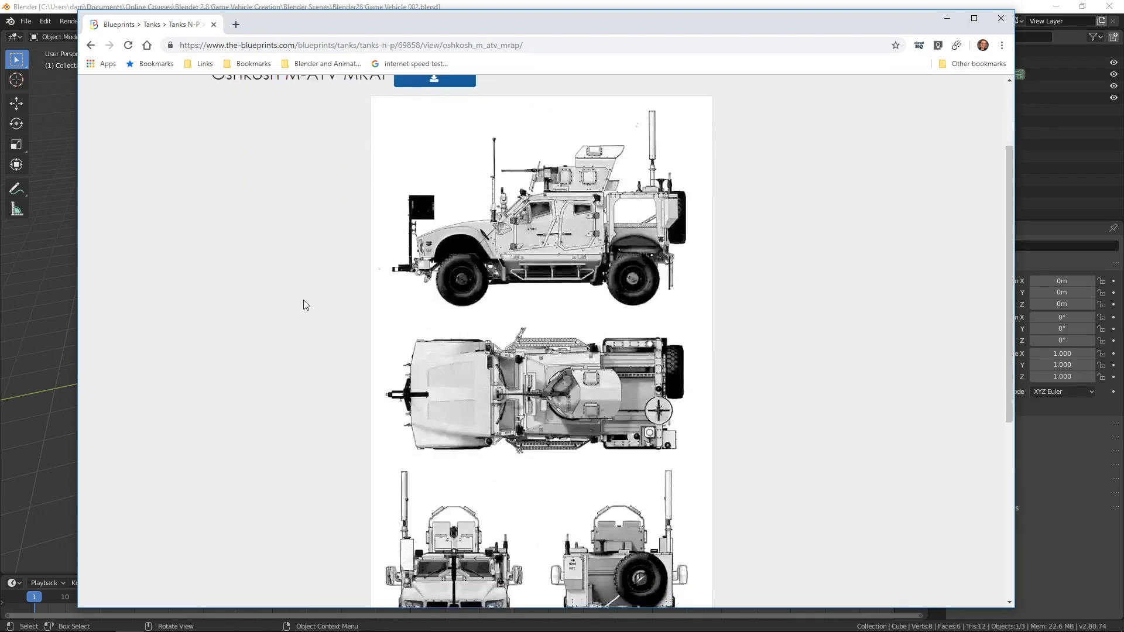
pyautogui.scroll(1, 303, 299)
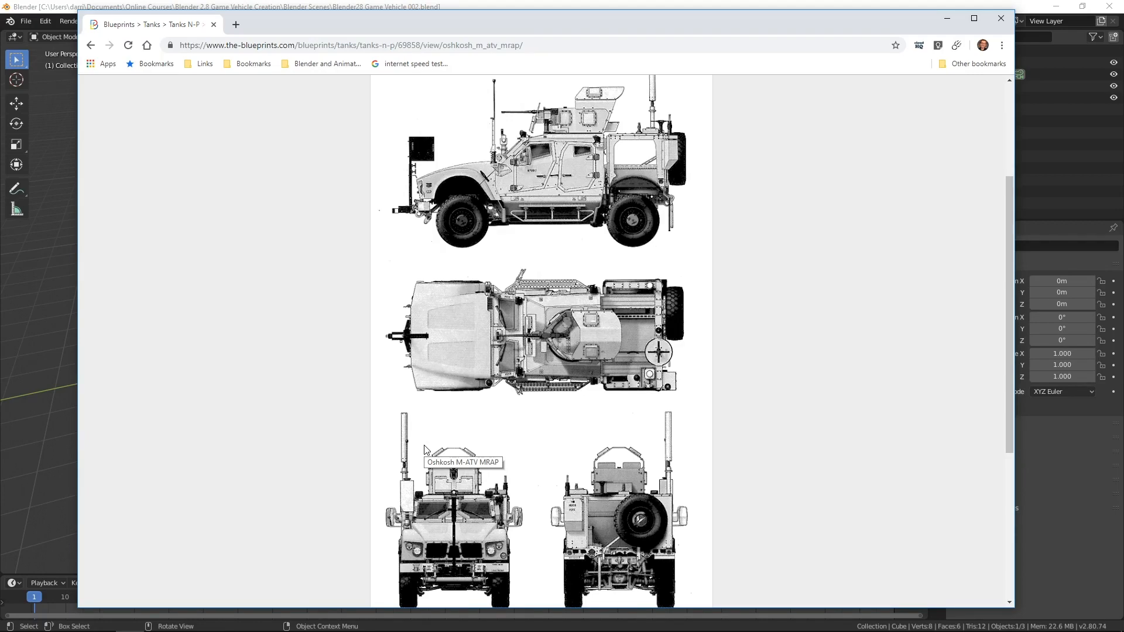
# - Switch to Oshkosh M-ATV orthos.kra in Krita and hide the Background layer
pyautogui.hotkey('alt', 'Tab')
pyautogui.hotkey('alt', 'Tab')
pyautogui.hotkey('alt', 'Tab')
pyautogui.hotkey('alt', 'Tab')
pyautogui.hotkey('alt', 'Tab')
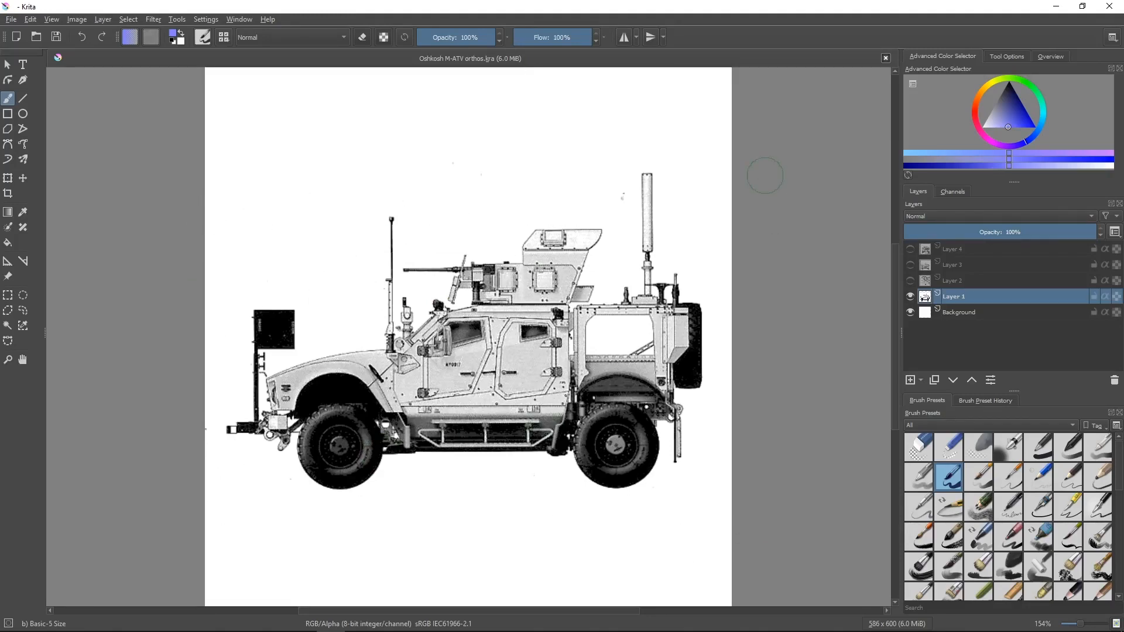
pyautogui.click(910, 313)
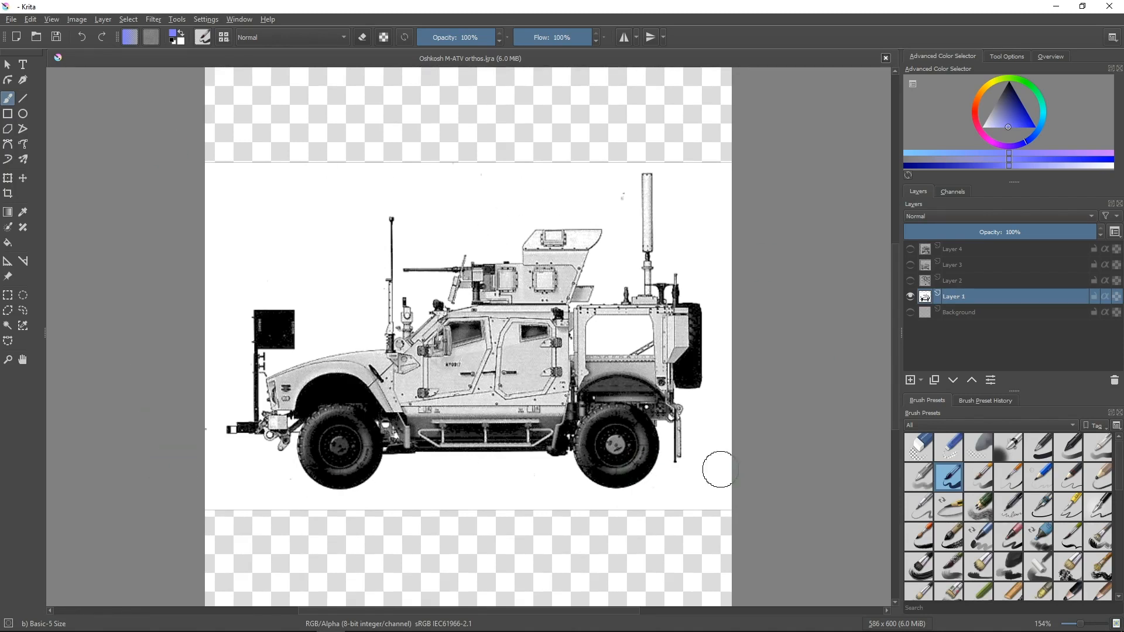
# - Show Layer 2, Layer 3 and Layer 4 one at a time without Layer 1, and return to showing only Layer 1
pyautogui.click(910, 297)
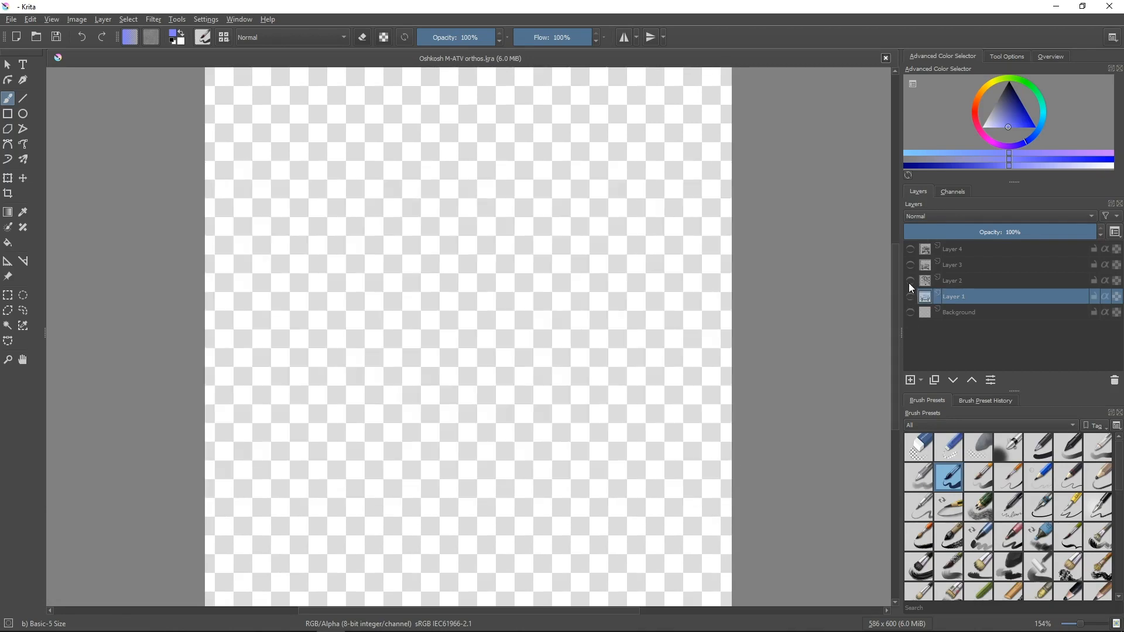
pyautogui.click(910, 280)
pyautogui.click(910, 281)
pyautogui.click(910, 265)
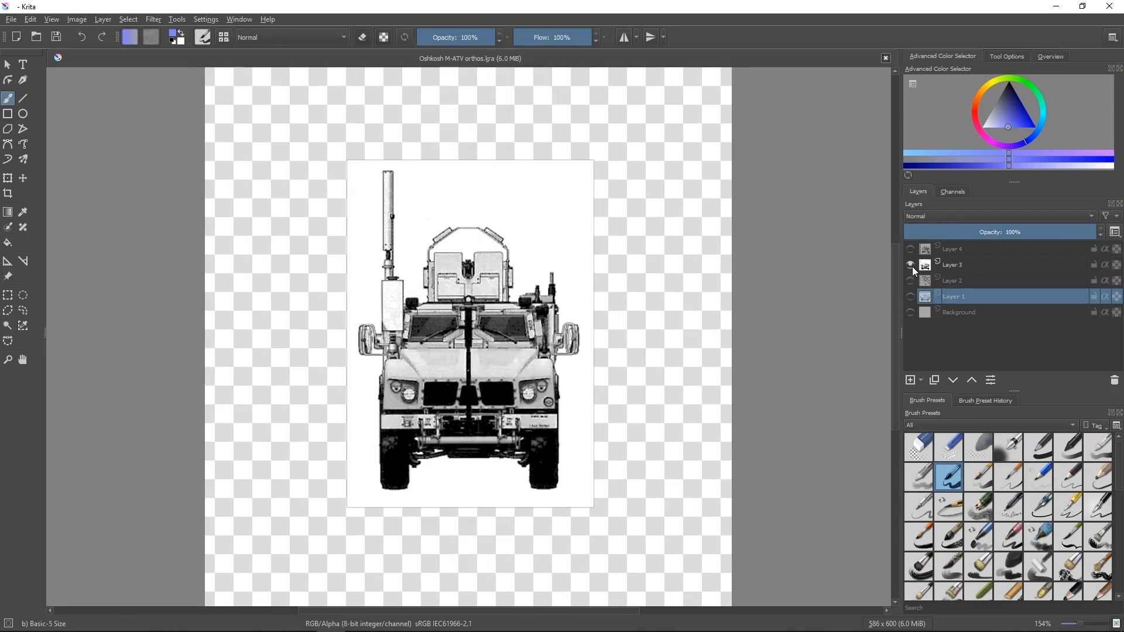
pyautogui.click(911, 265)
pyautogui.click(910, 249)
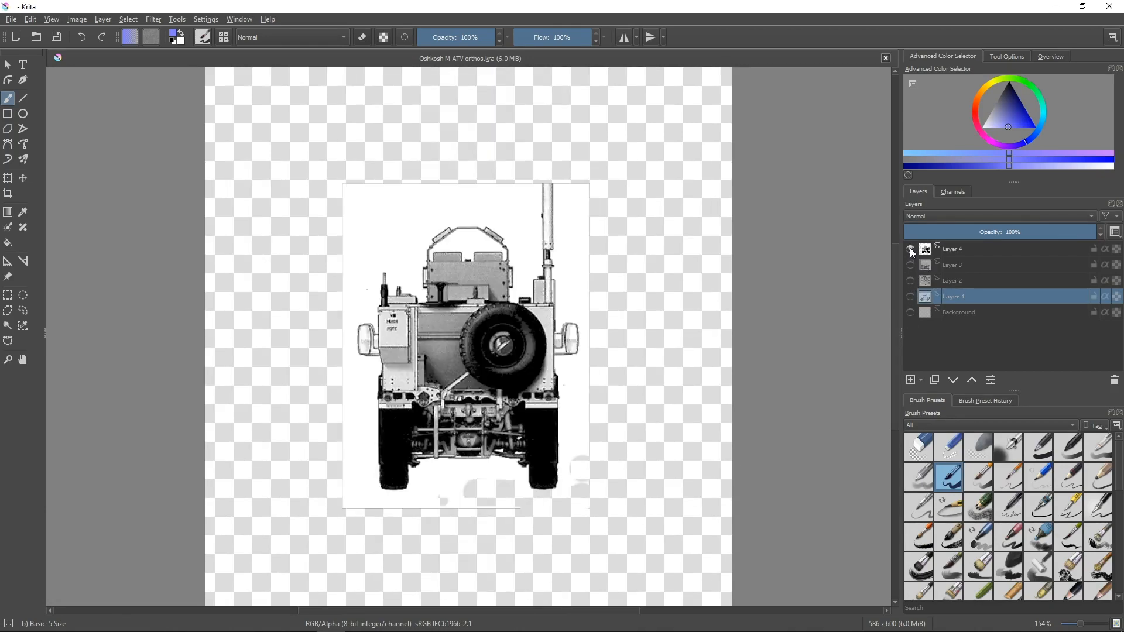
pyautogui.click(910, 296)
pyautogui.click(911, 248)
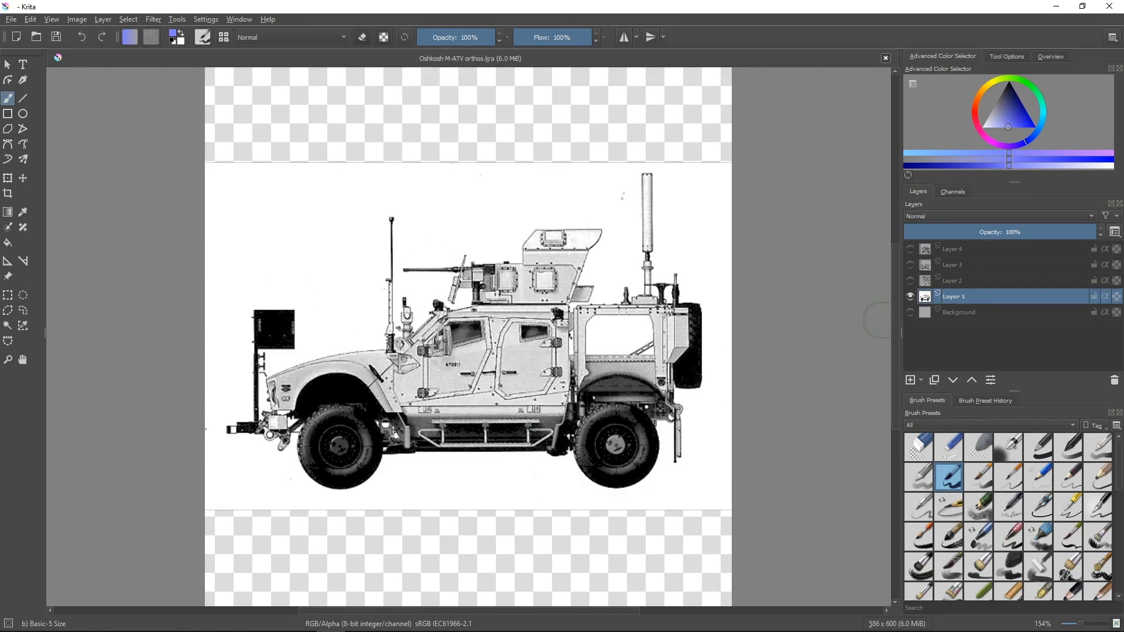
# - Overlay Layer 2 and Layer 3 in turn on Layer 1 to compare their alignment, and show the Background layer again
pyautogui.moveTo(934, 319)
pyautogui.click(910, 280)
pyautogui.click(910, 280)
pyautogui.click(910, 264)
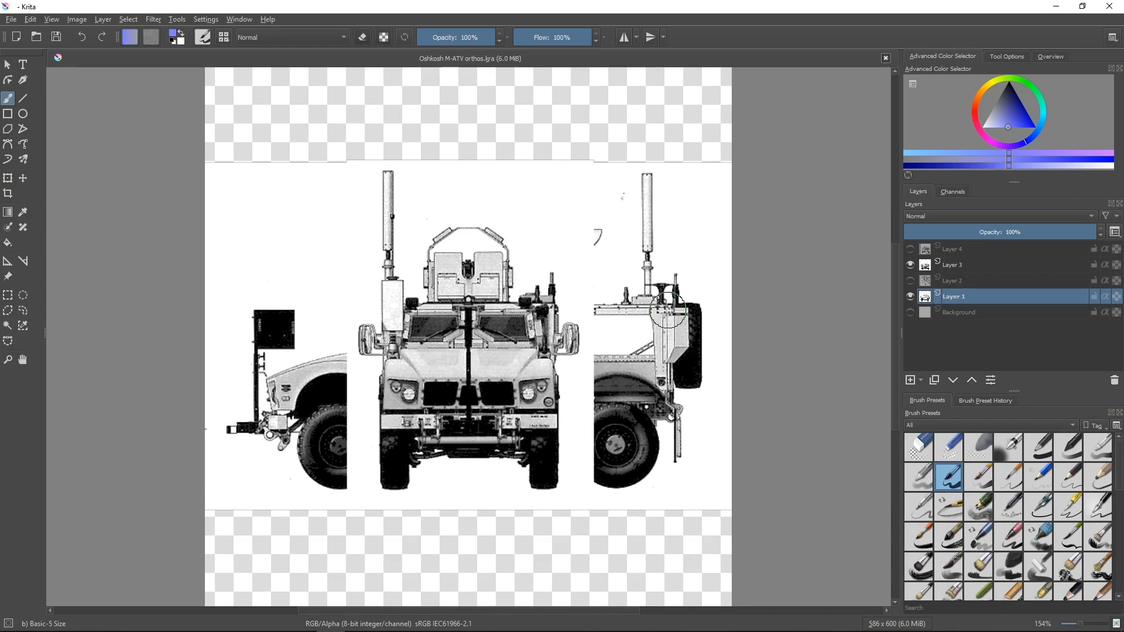
pyautogui.click(909, 264)
pyautogui.click(909, 312)
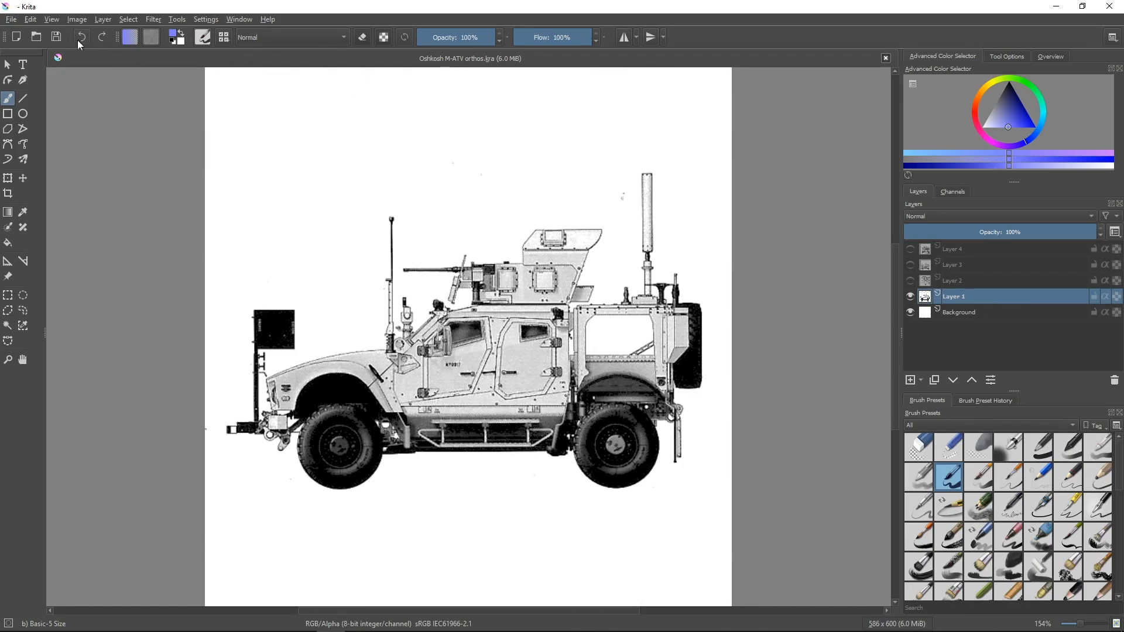
# - Start an export with the JPEG image type to view the files in the Background Images folder, and cancel it
pyautogui.click(11, 19)
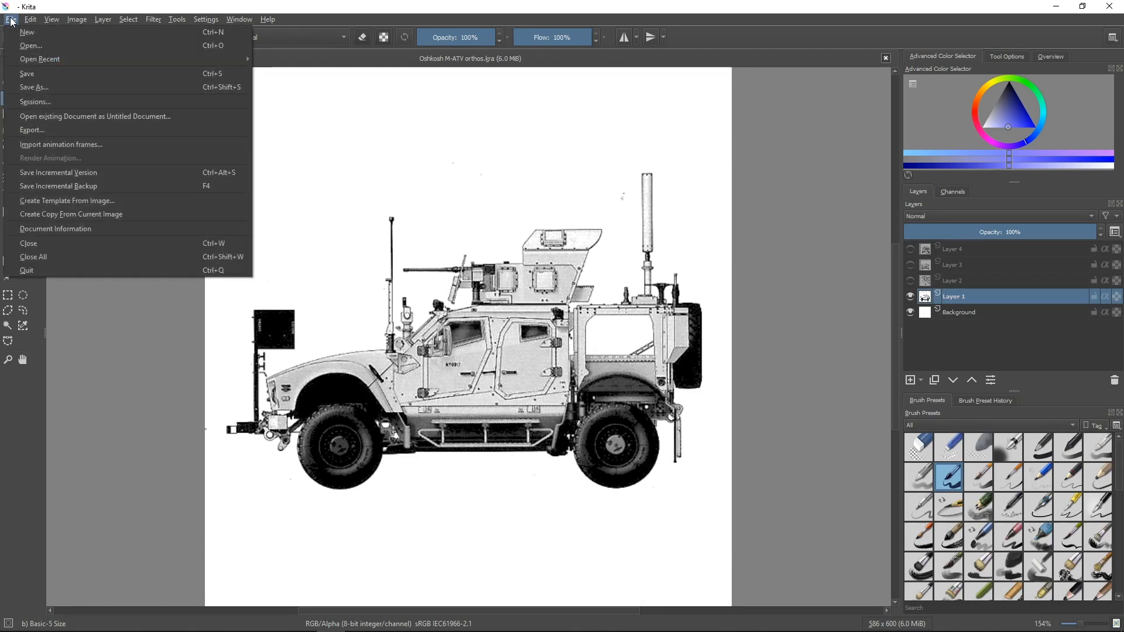
pyautogui.click(29, 130)
pyautogui.click(258, 491)
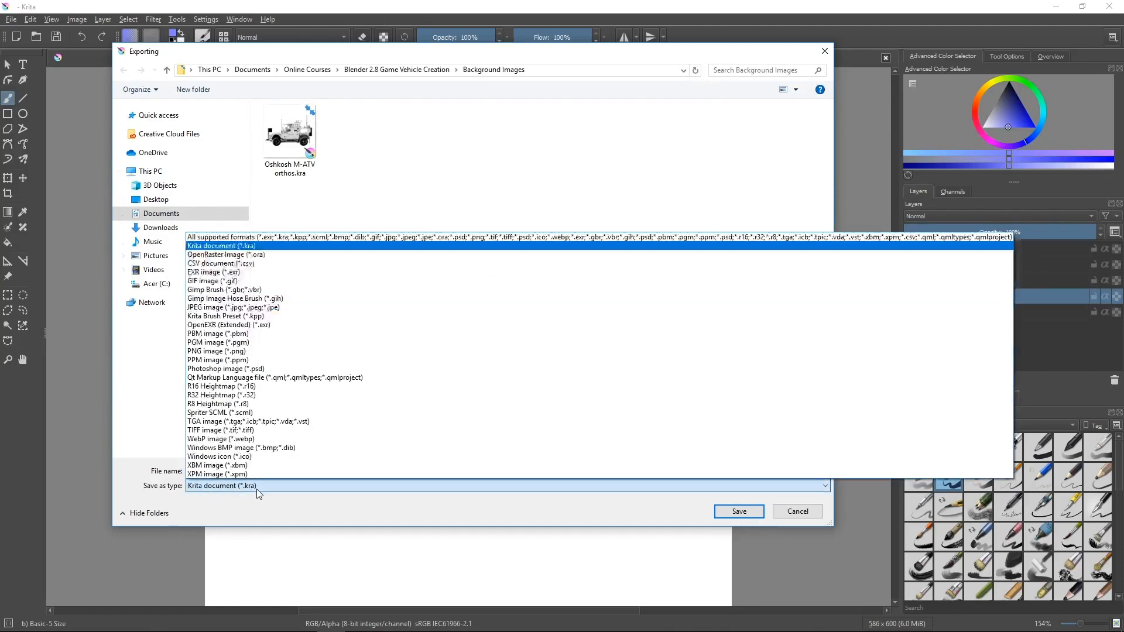
pyautogui.click(264, 309)
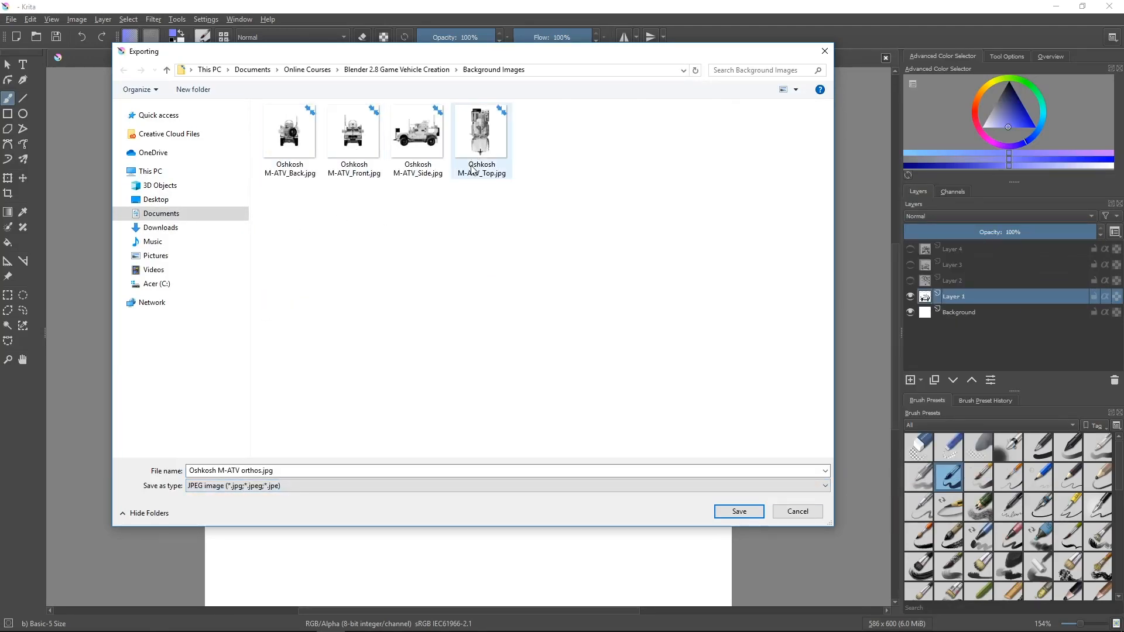
pyautogui.click(798, 512)
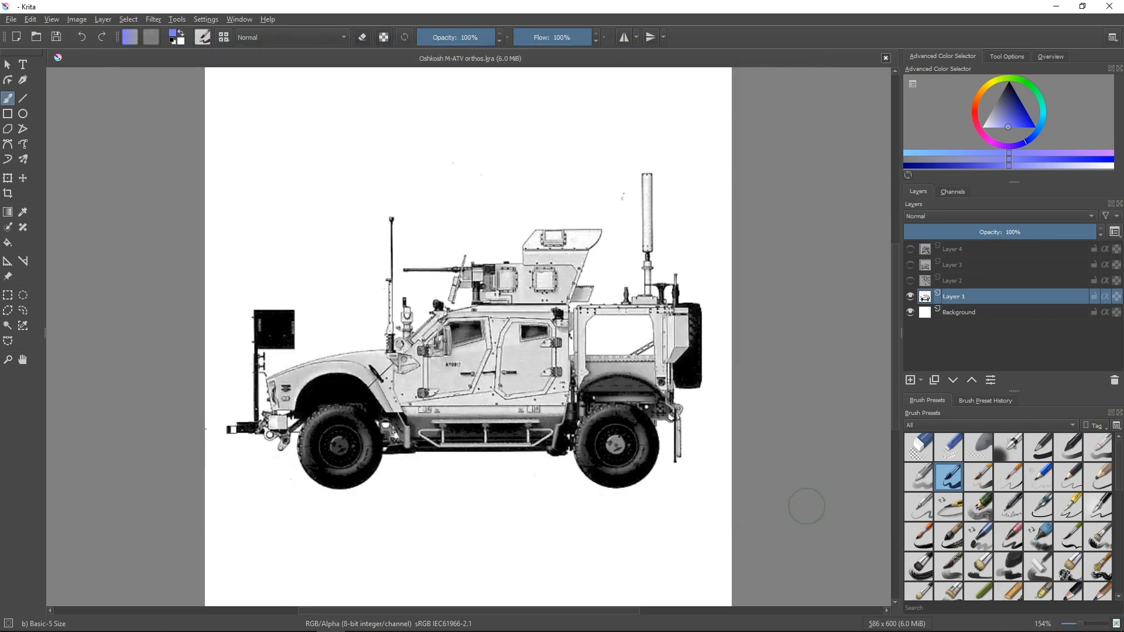
# - Switch to the Reference Images folder window and open the Background Images folder of the Blender 2.8 Game Vehicle Creation project
pyautogui.hotkey('alt', 'Tab')
pyautogui.hotkey('alt', 'Tab')
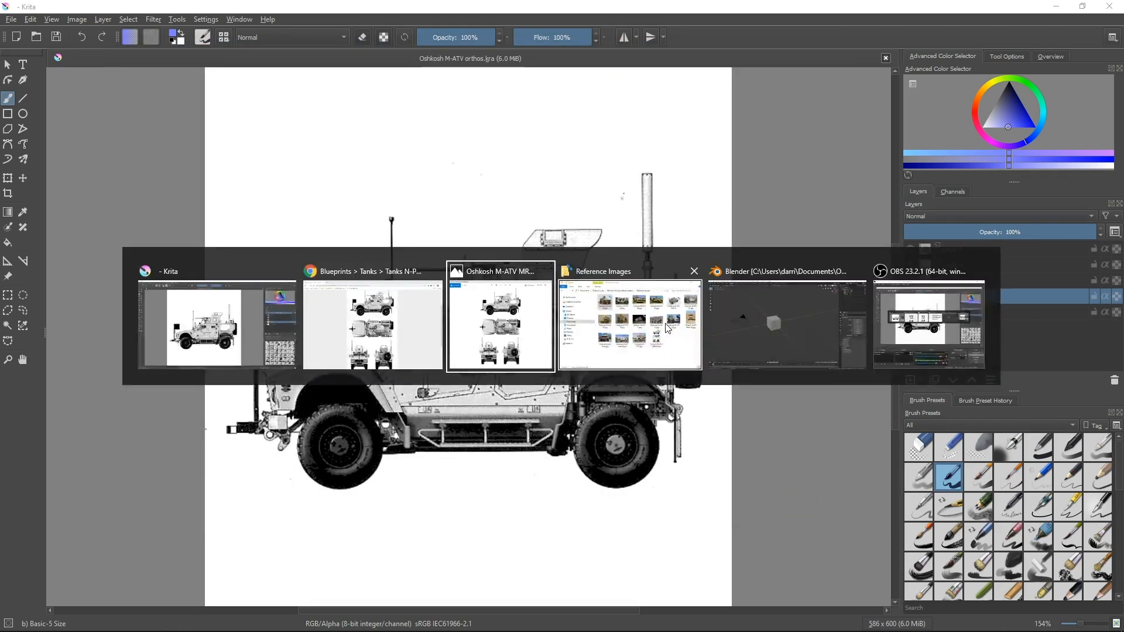
pyautogui.click(667, 328)
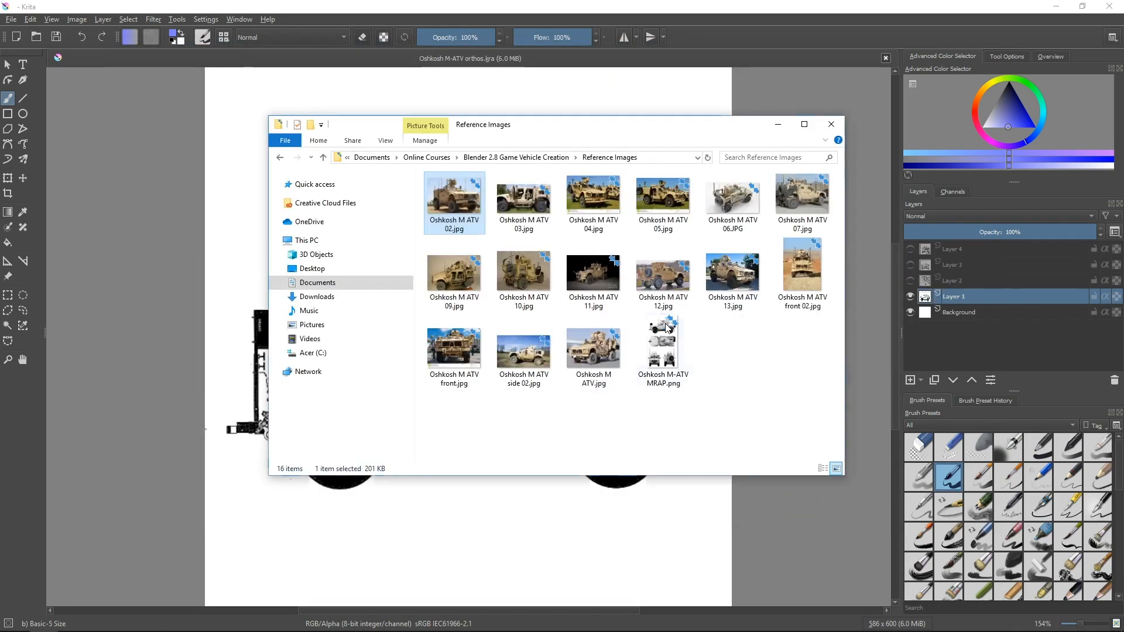
pyautogui.click(524, 157)
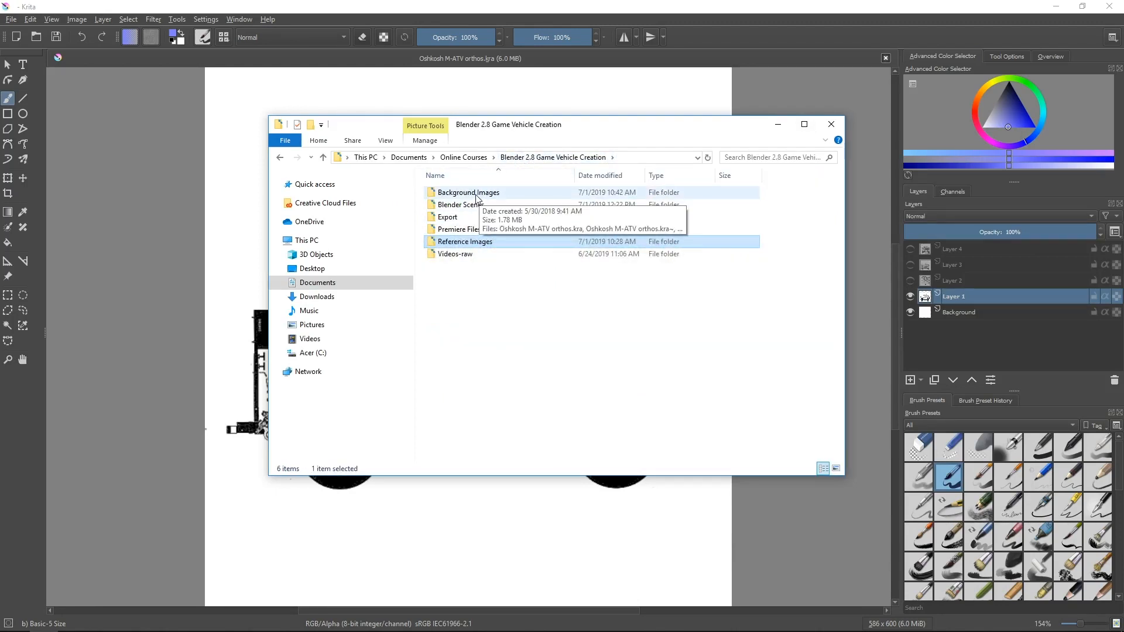
pyautogui.doubleClick(477, 195)
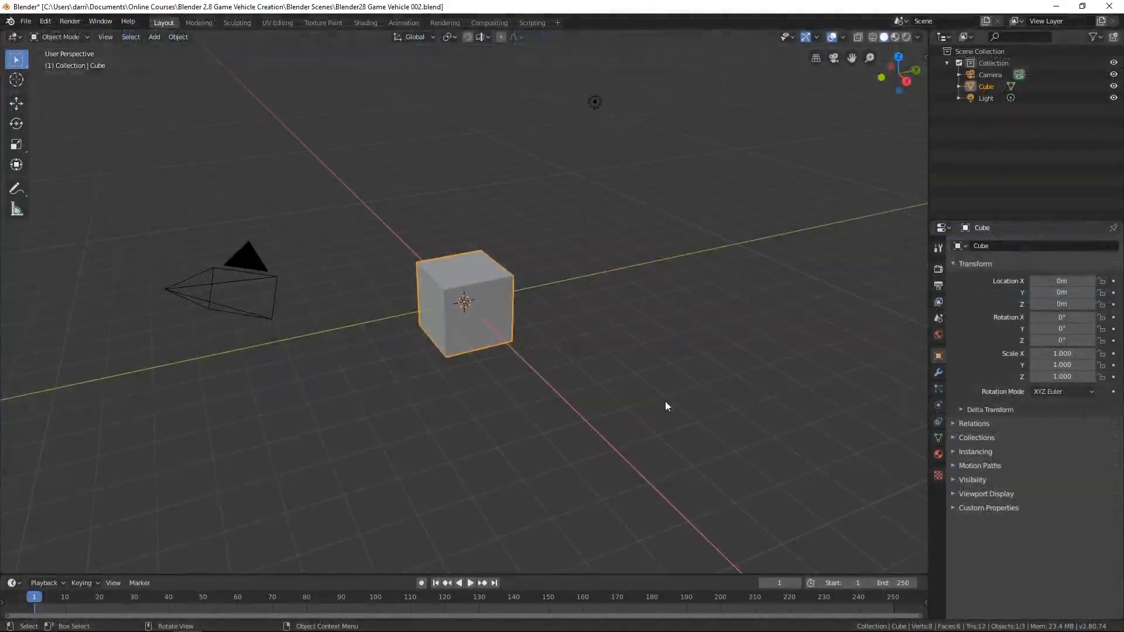
# - Switch to Blender and delete the default cube, camera and light from the scene
pyautogui.press('a')
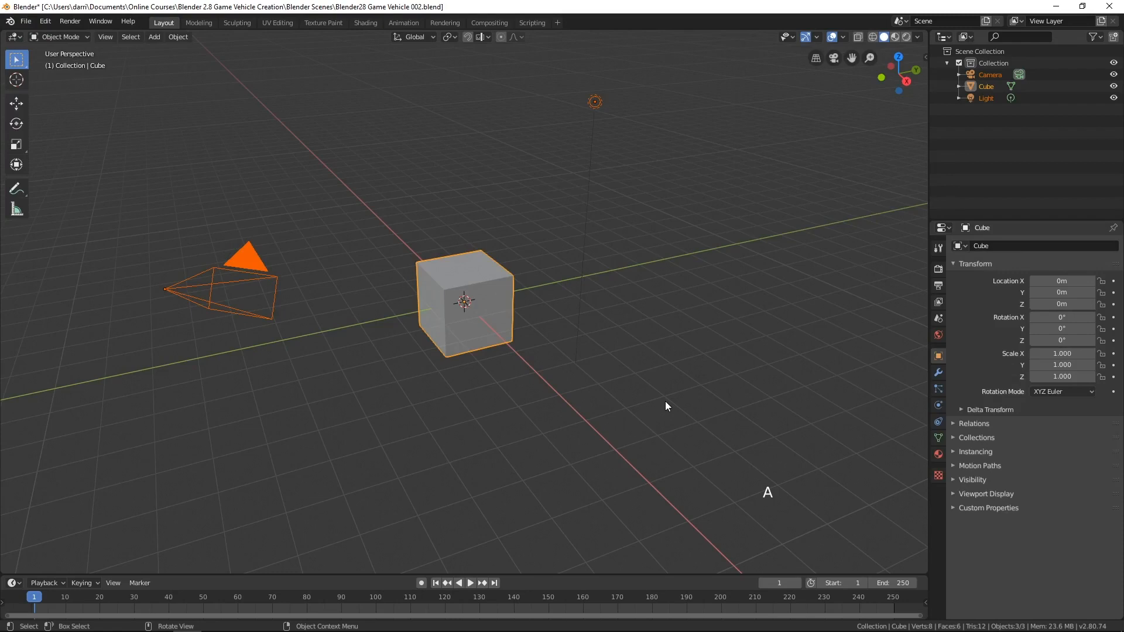
pyautogui.press('Delete')
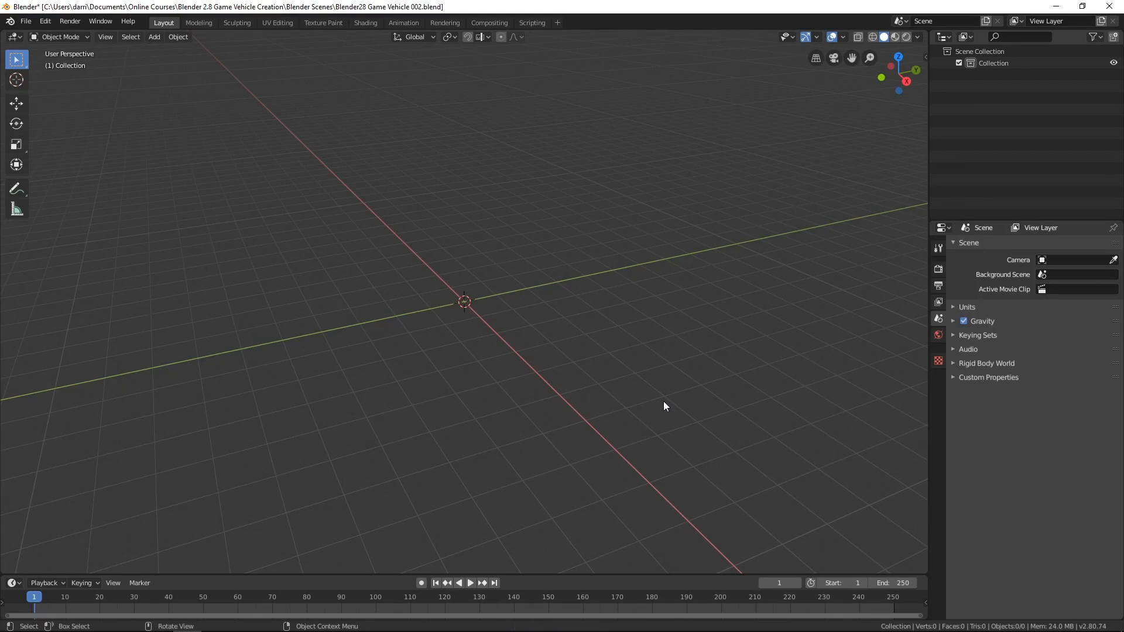
# - Add Oshkosh M-ATV_Side.jpg from the Background Images folder as a background image aligned to the current perspective view
pyautogui.hotkey('shift', 'a')
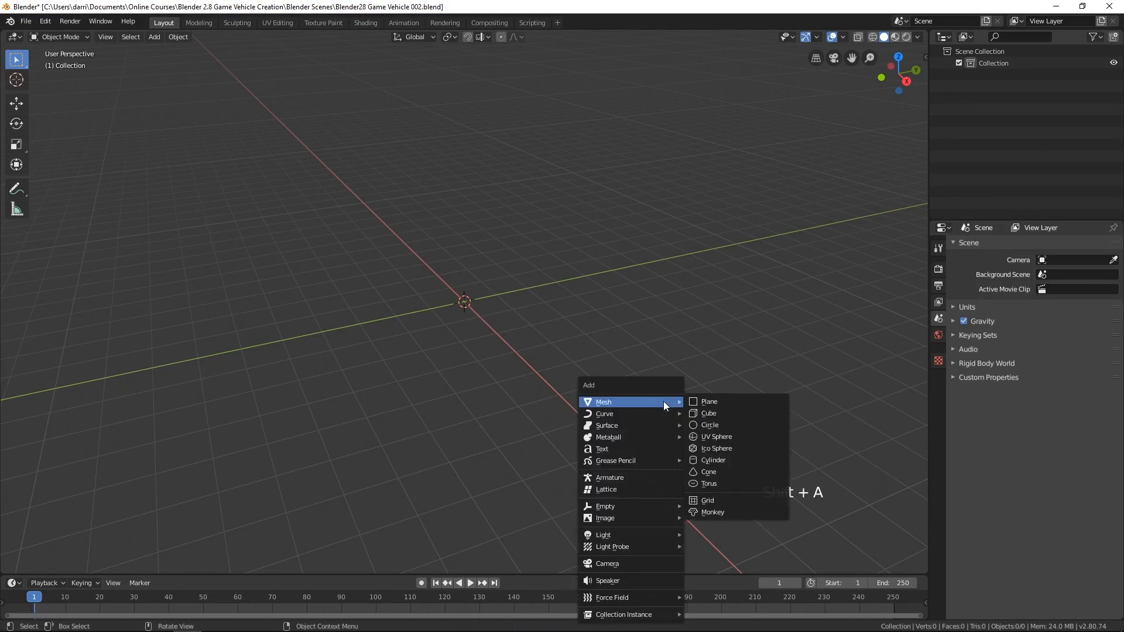
pyautogui.moveTo(635, 508)
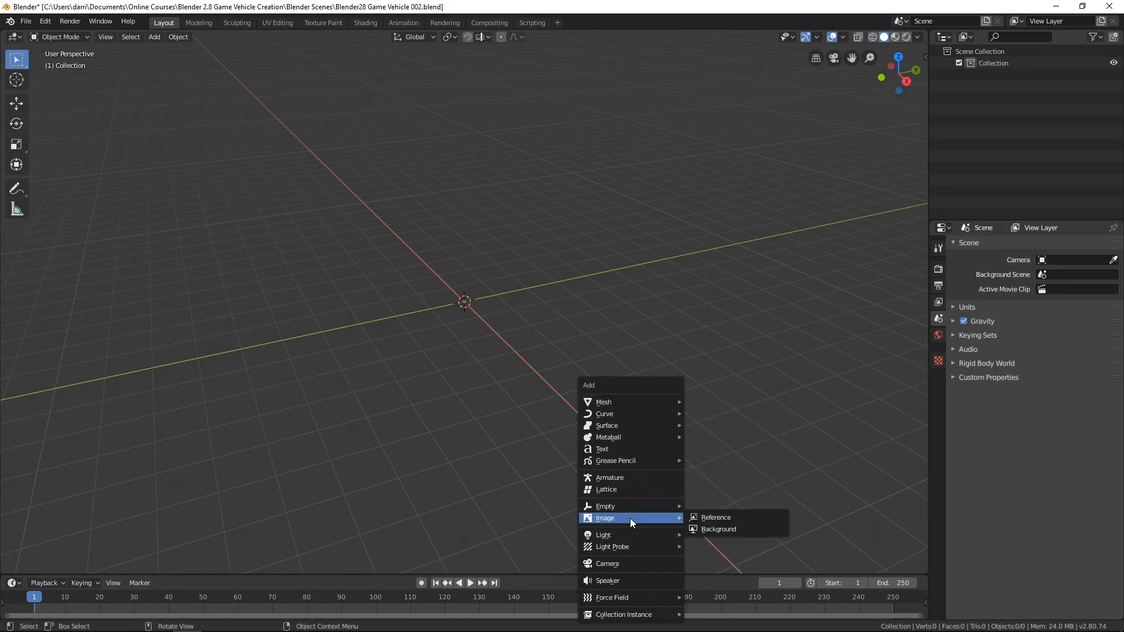
pyautogui.click(726, 530)
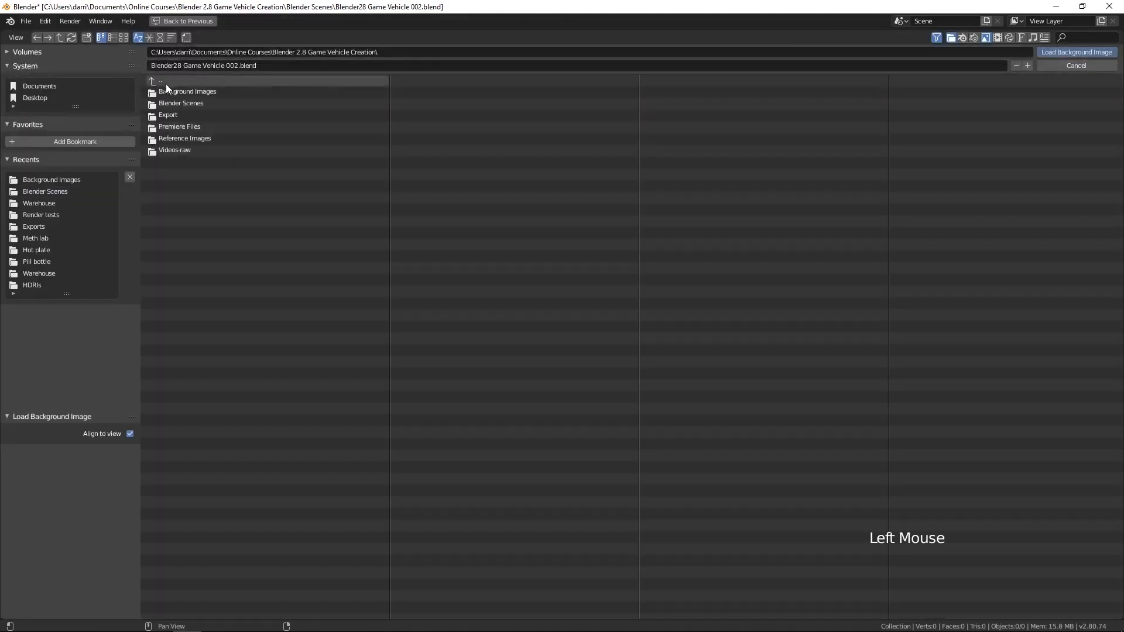
pyautogui.click(206, 92)
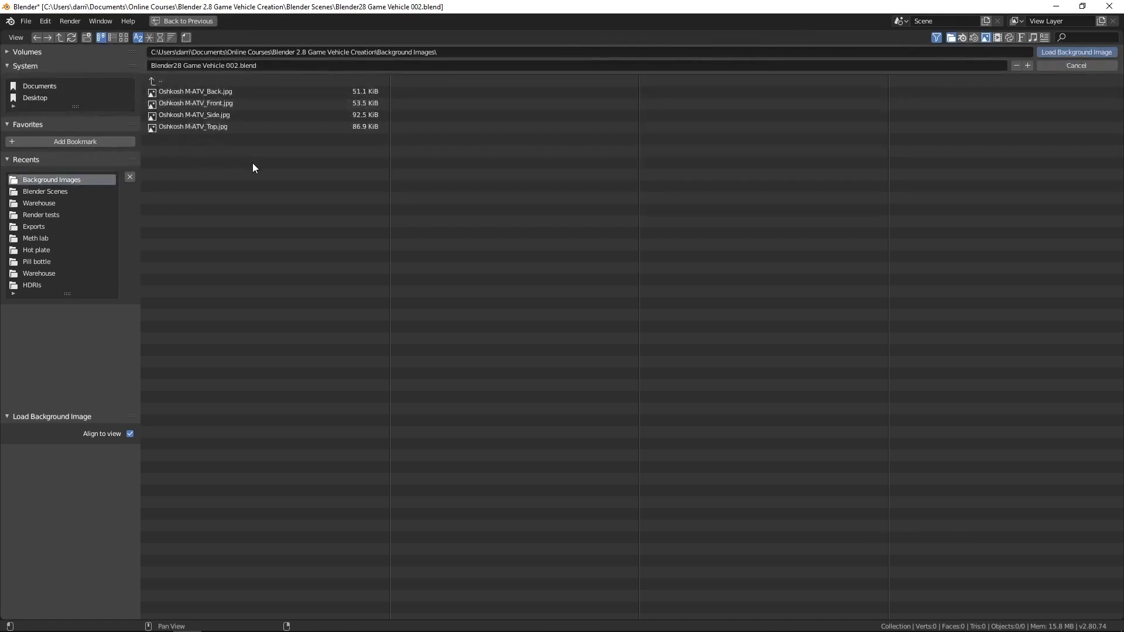
pyautogui.click(195, 100)
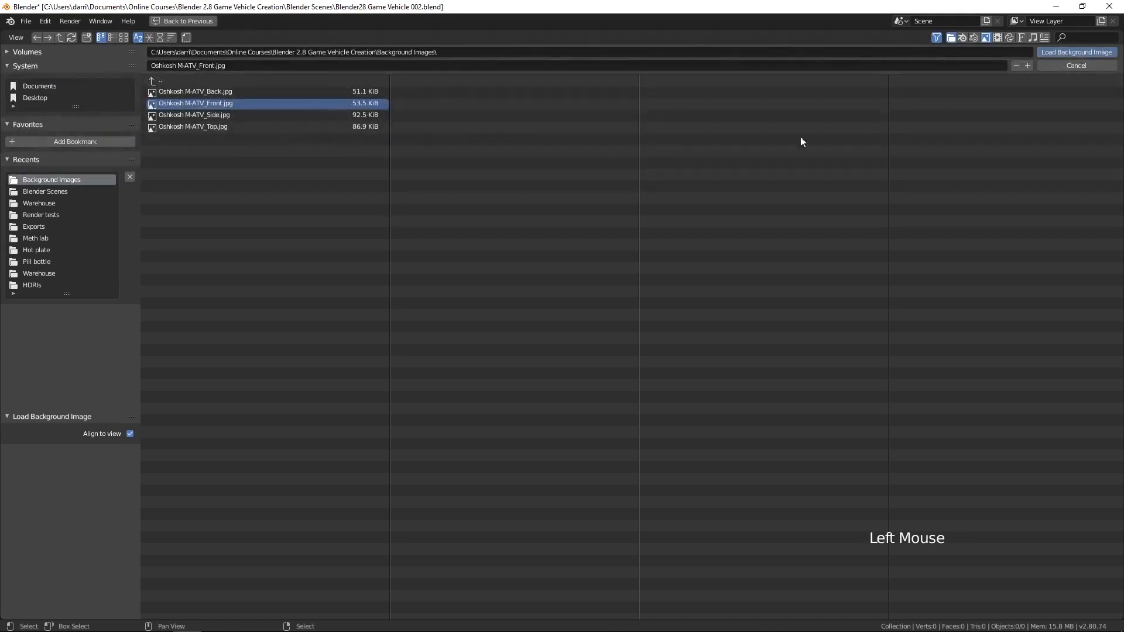
pyautogui.click(201, 115)
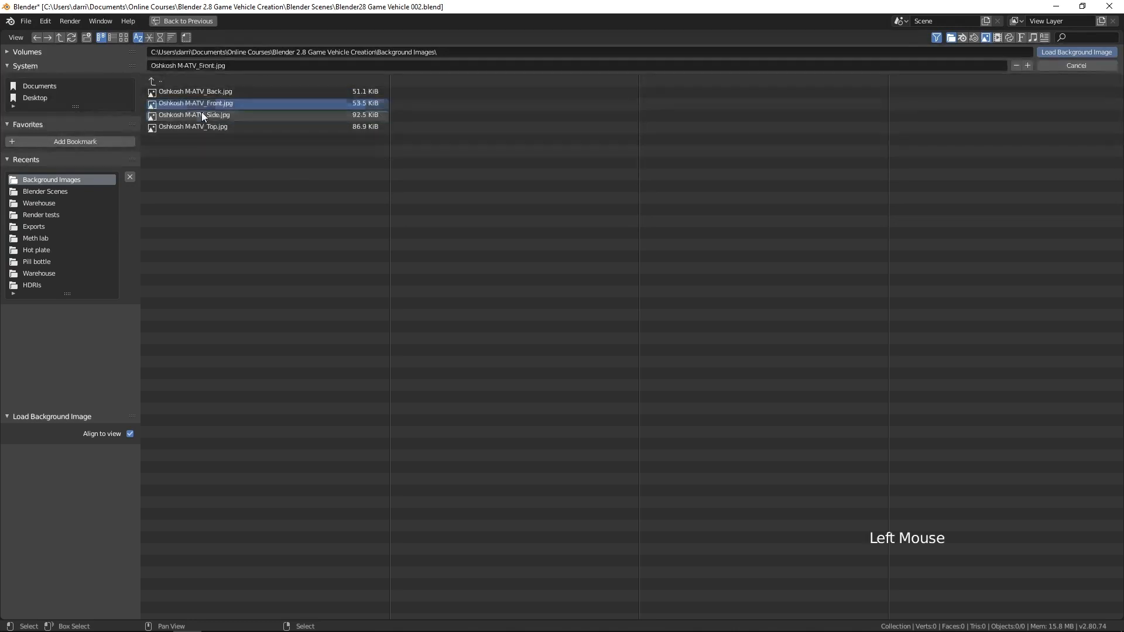
pyautogui.click(1062, 53)
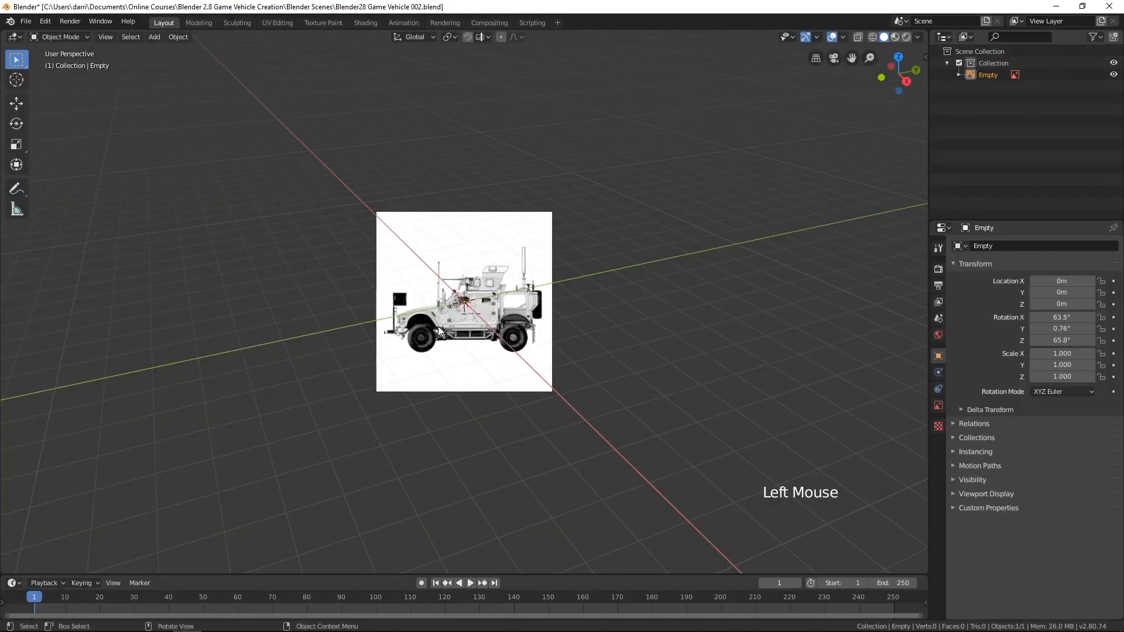
# - Check the tilted side-view background image from another angle and delete it
pyautogui.moveTo(438, 326); pyautogui.dragTo(263, 331, button='middle')
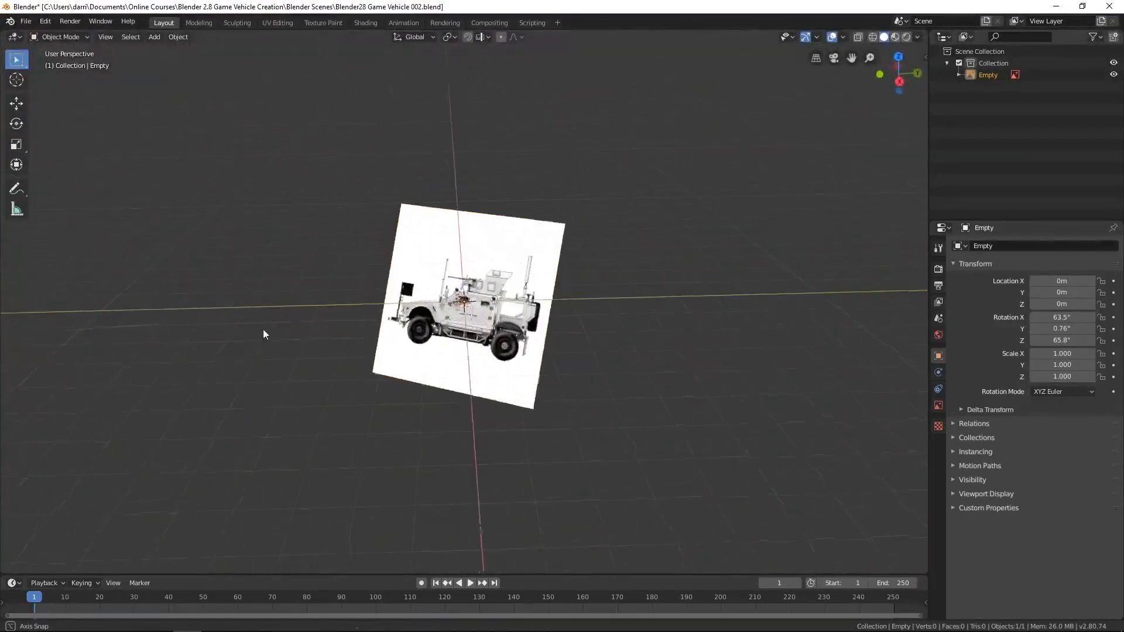
pyautogui.click(581, 289)
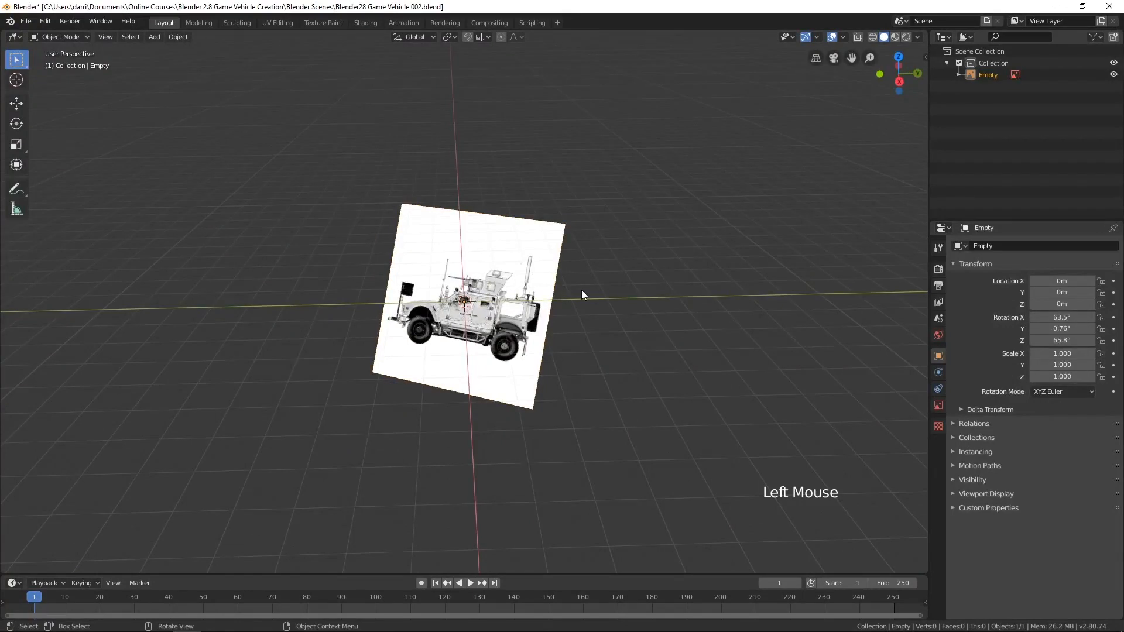
pyautogui.press('Delete')
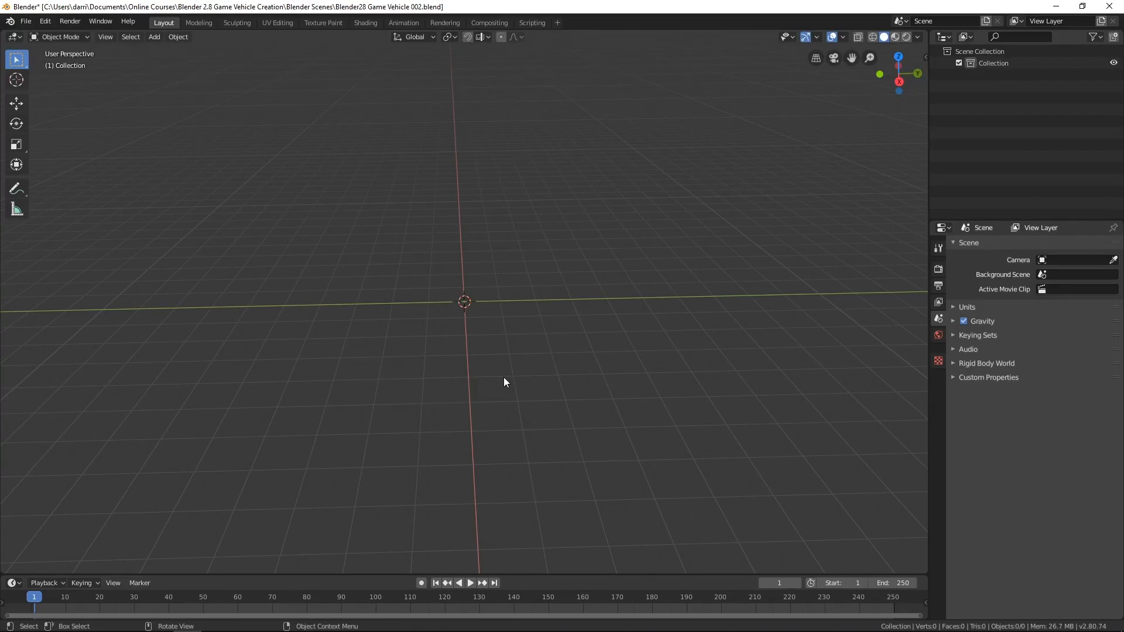
# - Add Oshkosh M-ATV_Front.jpg as a background image aligned to the front orthographic view
pyautogui.press('KP_1')
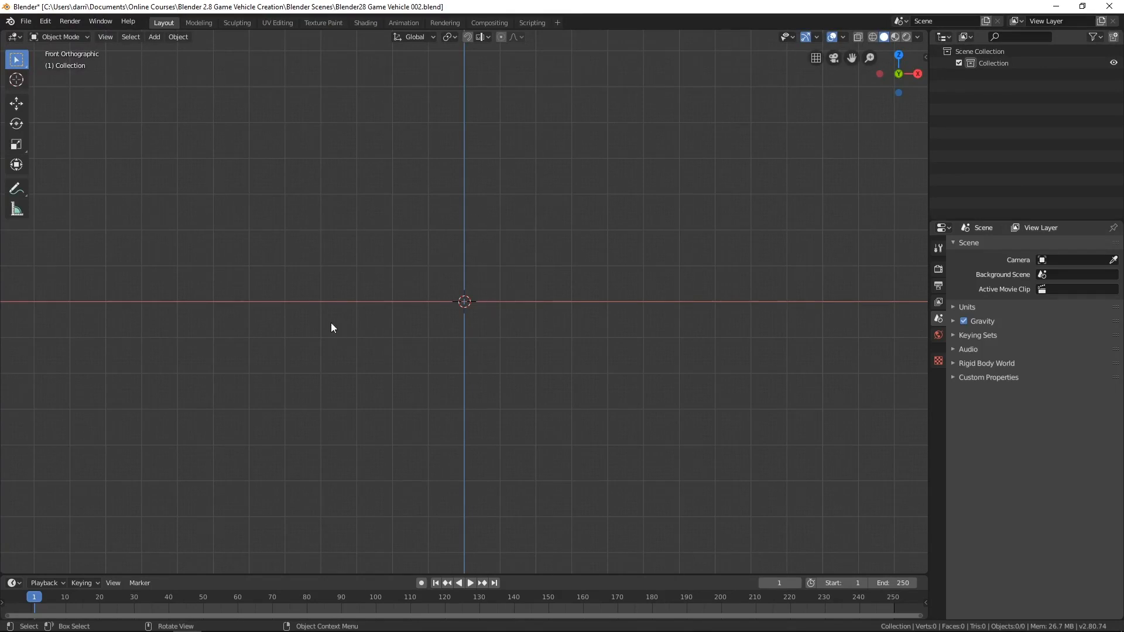
pyautogui.hotkey('shift', 'a')
pyautogui.moveTo(547, 302)
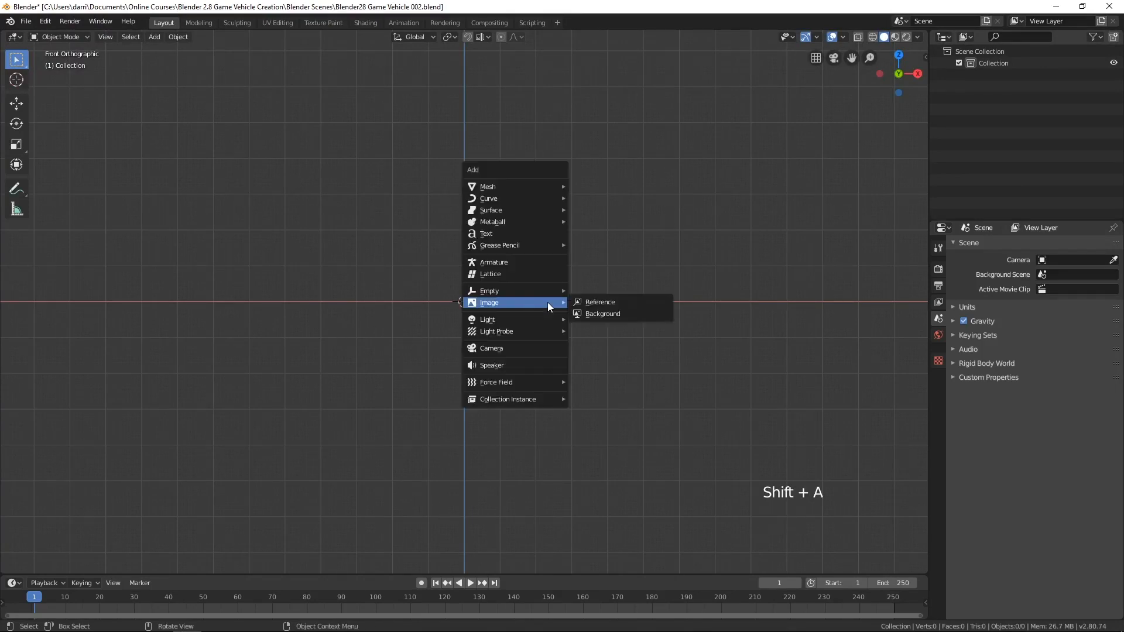
pyautogui.click(627, 311)
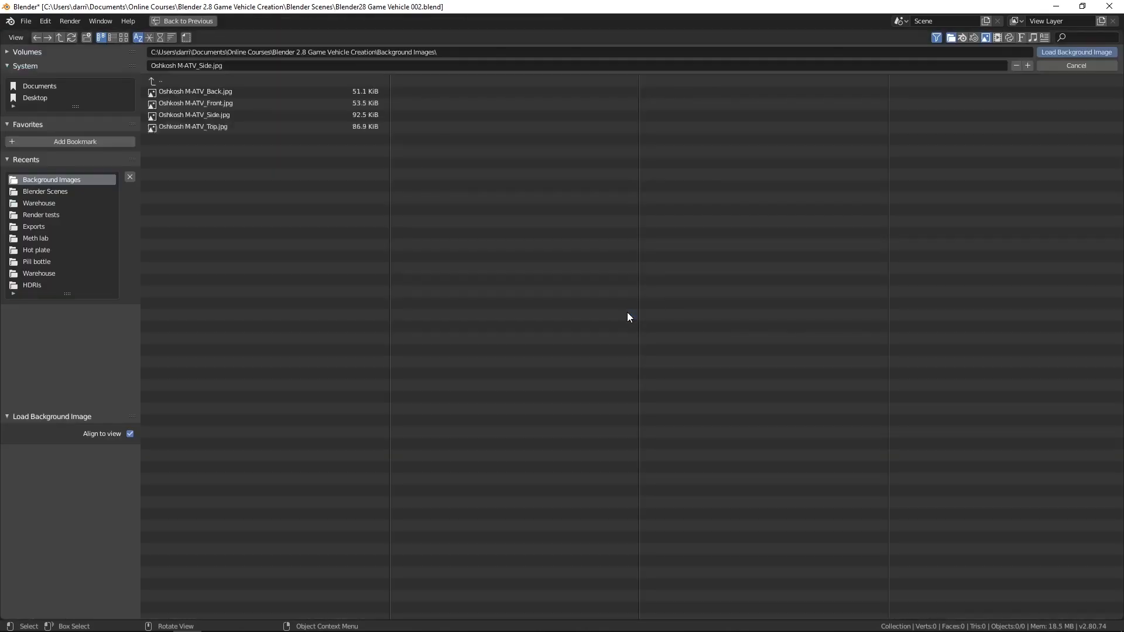
pyautogui.doubleClick(232, 104)
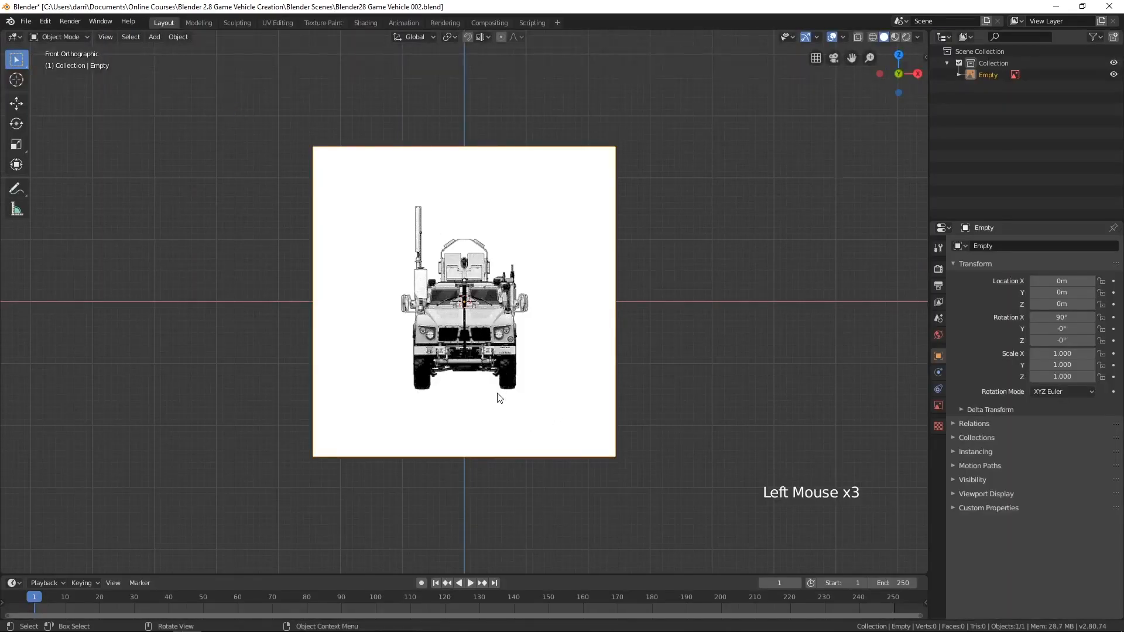
# - Rename the front background image object to "Front view"
pyautogui.scroll(2, 500, 396)
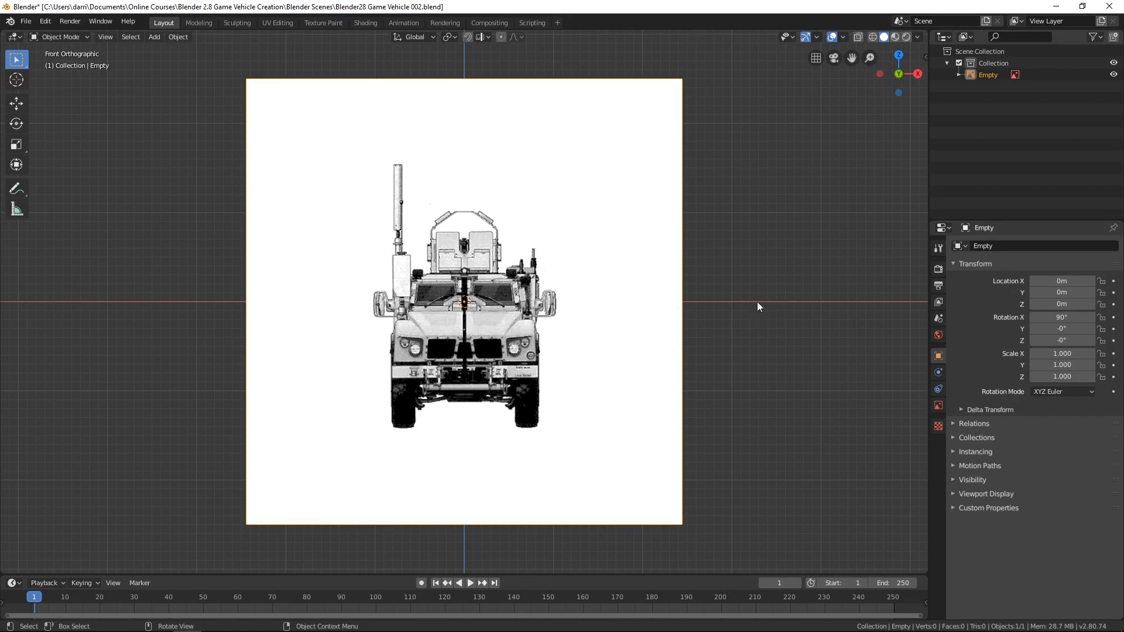
pyautogui.tripleClick(992, 74)
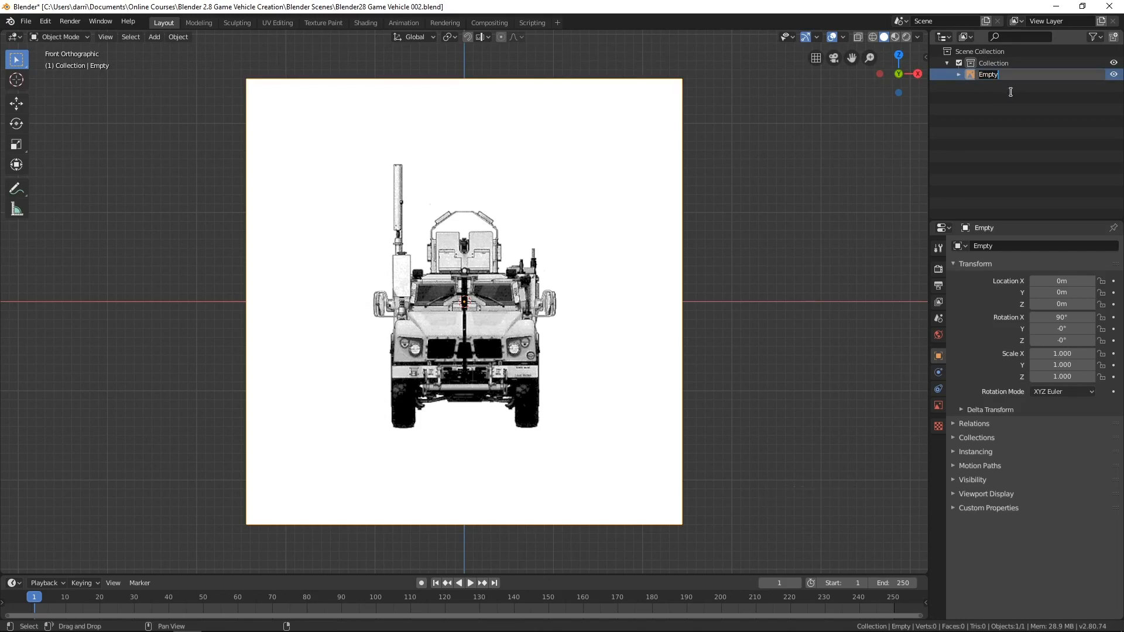
pyautogui.write('Front view')
pyautogui.press('Return')
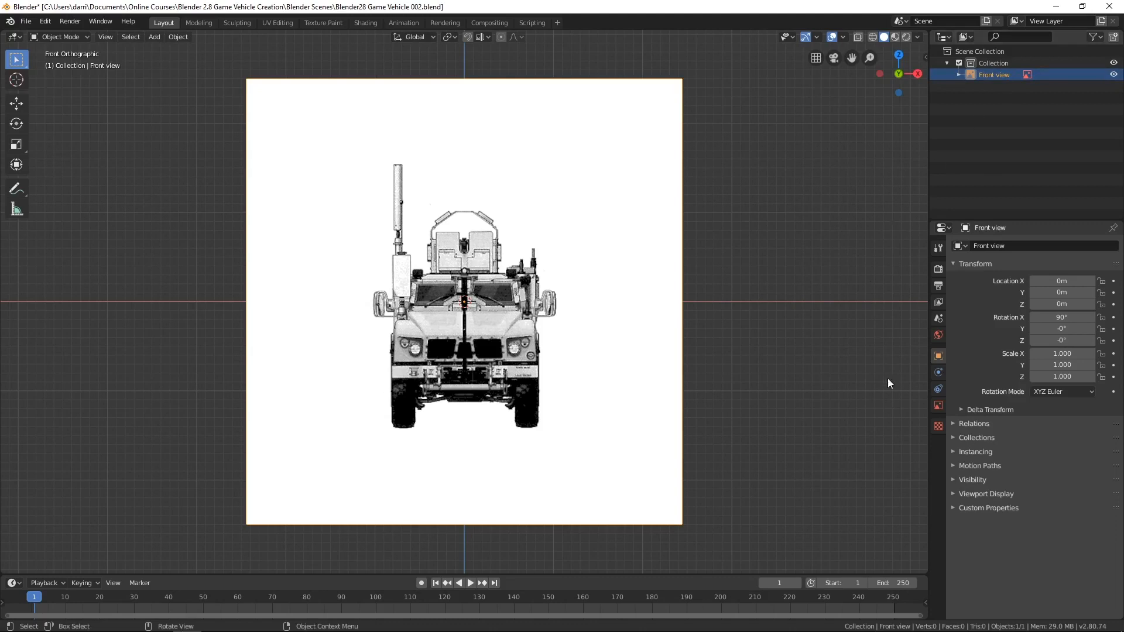
# - Enable Use Alpha for the front view image and set its Y offset to -0.22 so the wheels rest on the X axis
pyautogui.click(939, 405)
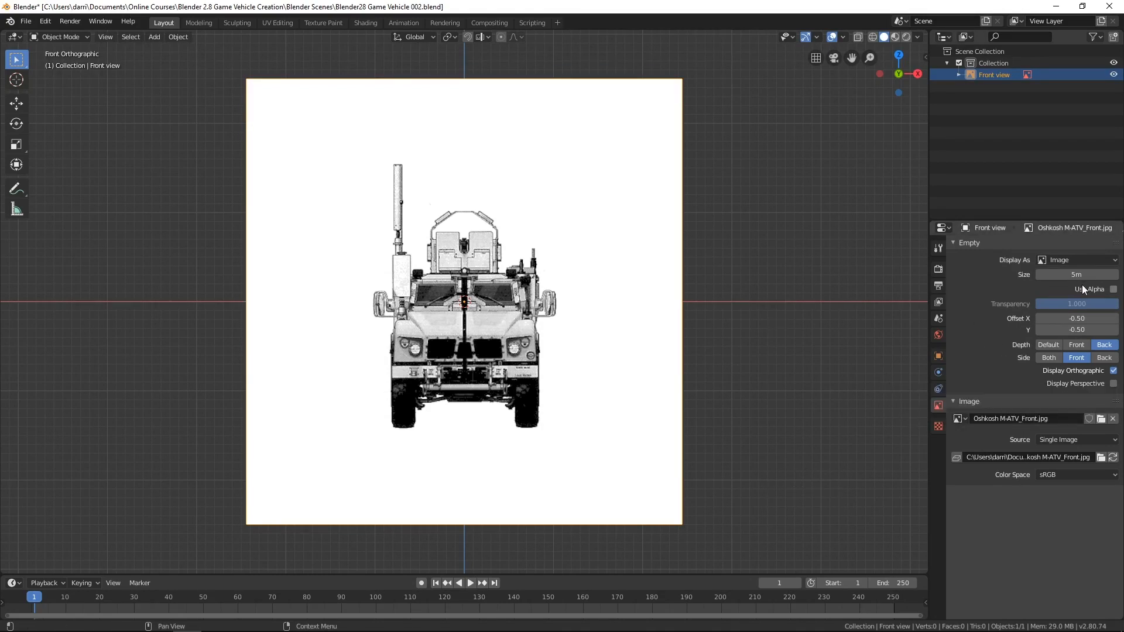
pyautogui.click(1114, 289)
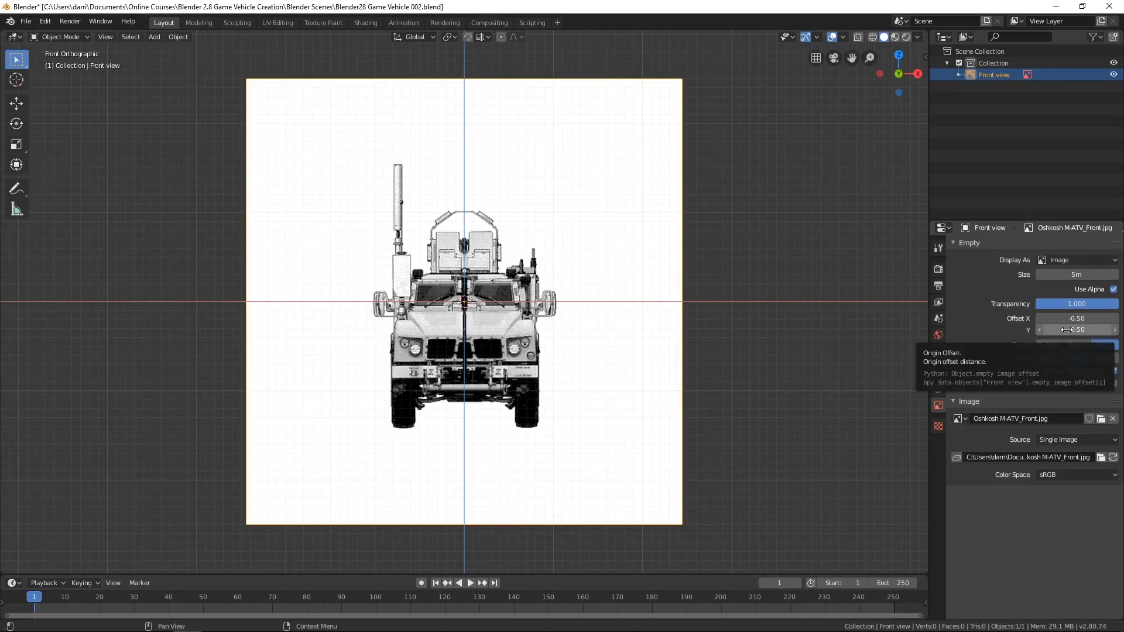
pyautogui.moveTo(1066, 330); pyautogui.dragTo(1111, 330)
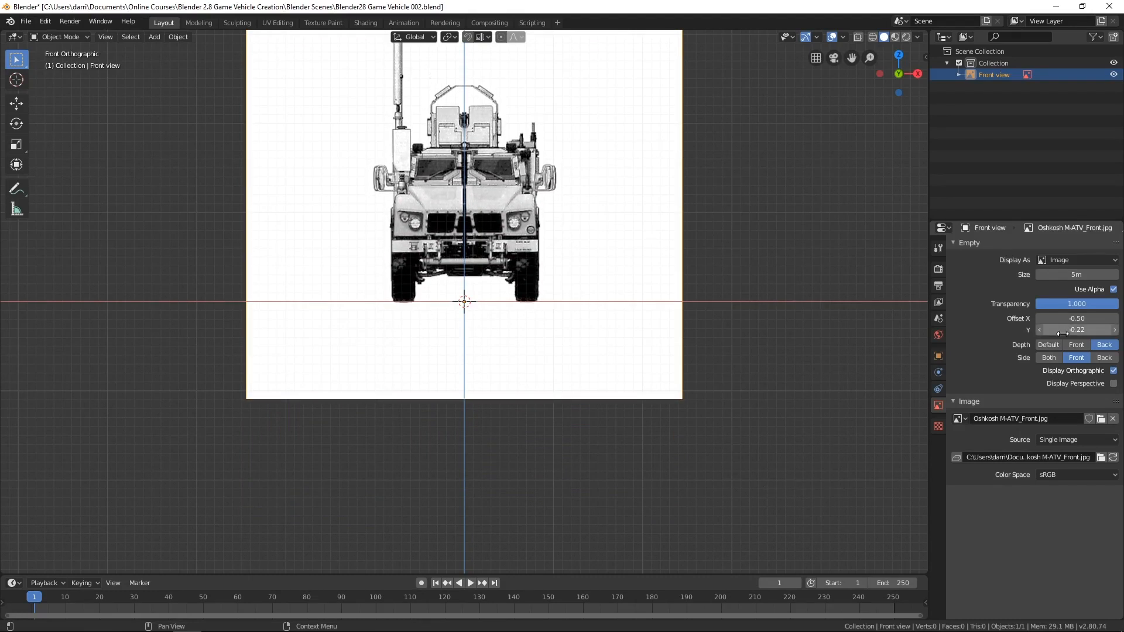
pyautogui.keyDown('shift'); pyautogui.moveTo(672, 334); pyautogui.dragTo(689, 437, button='middle'); pyautogui.keyUp('shift')
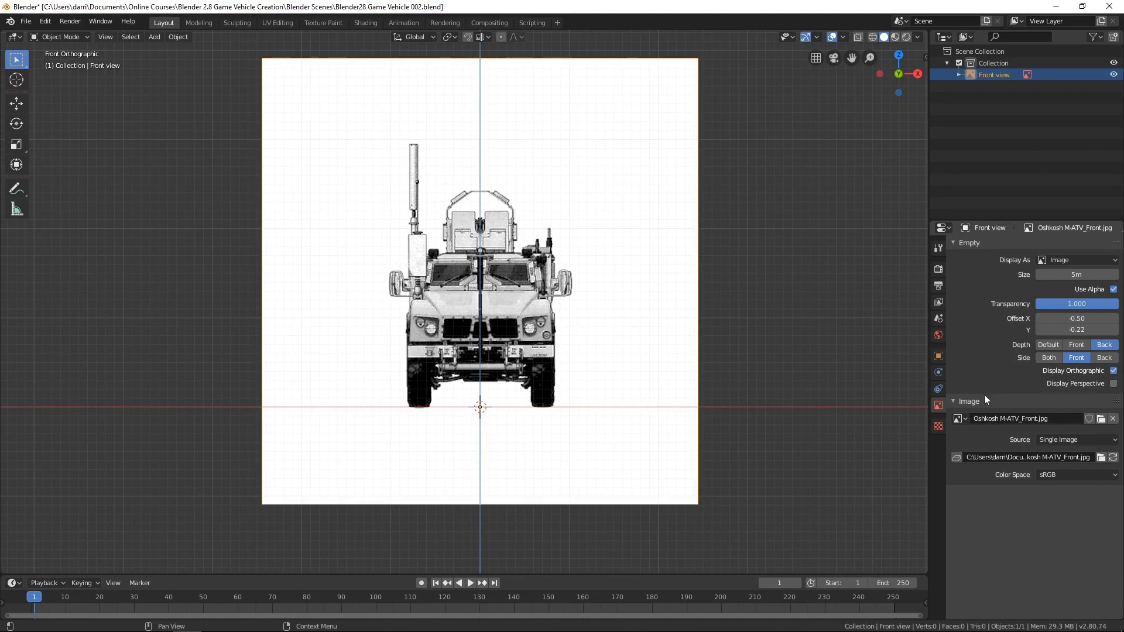
# - Enable Display Perspective so the front view image also shows in the perspective view
pyautogui.moveTo(777, 314); pyautogui.dragTo(715, 347, button='middle')
pyautogui.scroll(-2, 713, 359)
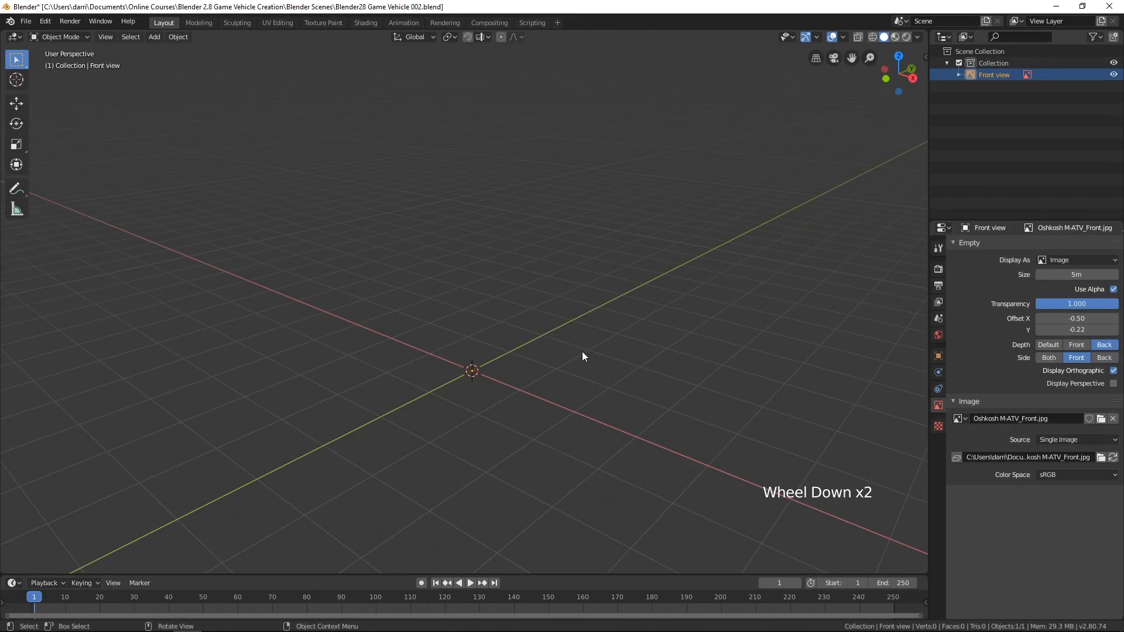
pyautogui.click(1114, 383)
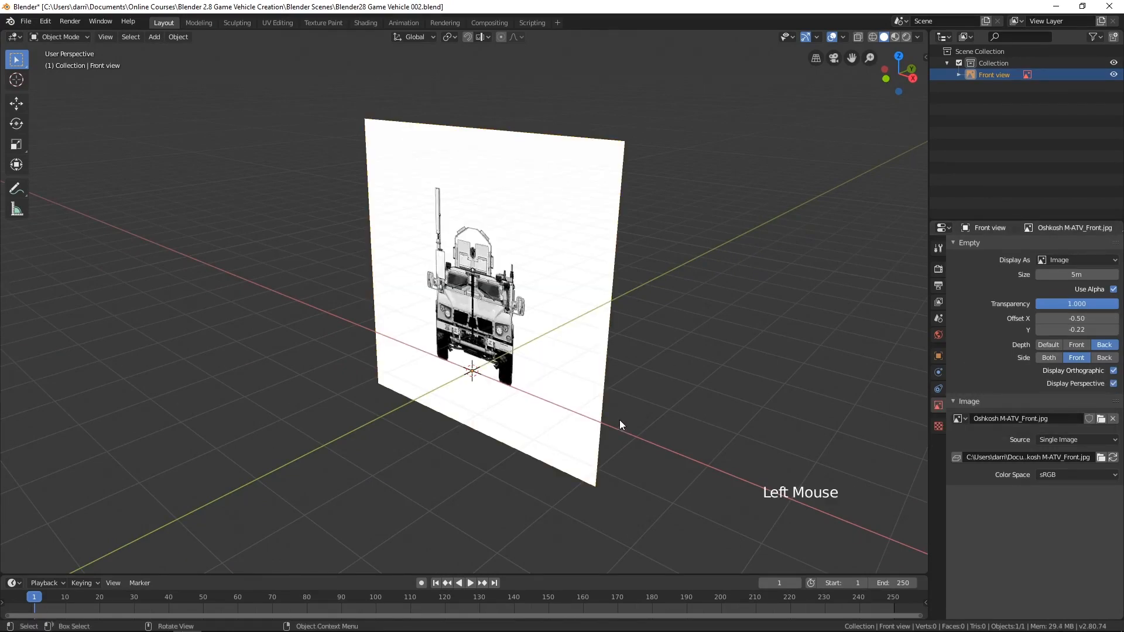
# - Move the front view image back along the Y axis by about 5.3 m
pyautogui.click(17, 103)
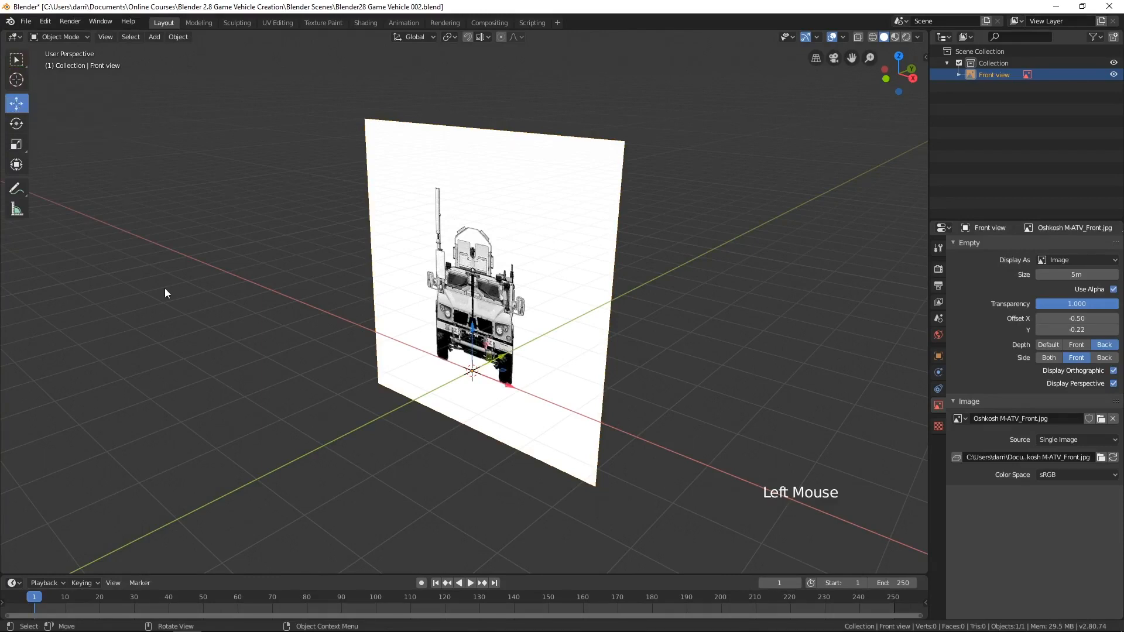
pyautogui.scroll(-2, 527, 300)
pyautogui.moveTo(614, 296); pyautogui.dragTo(595, 313, button='middle')
pyautogui.moveTo(500, 333); pyautogui.dragTo(572, 329)
pyautogui.moveTo(572, 329)
pyautogui.mouseDown(button='middle')
pyautogui.moveTo(625, 324)
pyautogui.moveTo(594, 326)
pyautogui.mouseUp(button='middle')
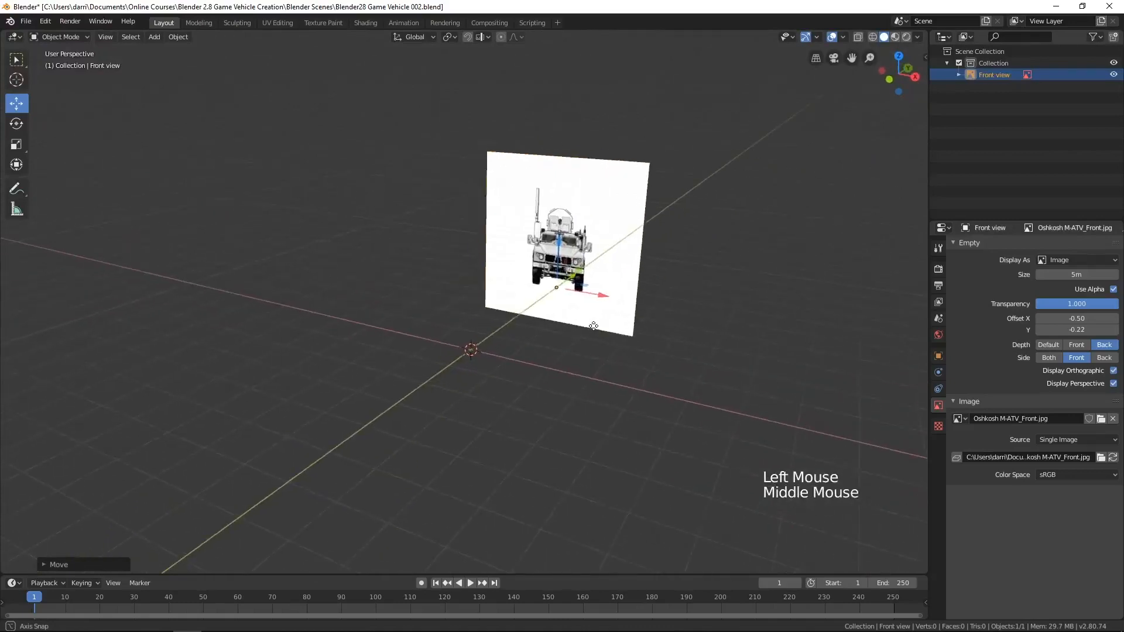
# - Set the front view image's Y location to 4 m in its transform values
pyautogui.press('n')
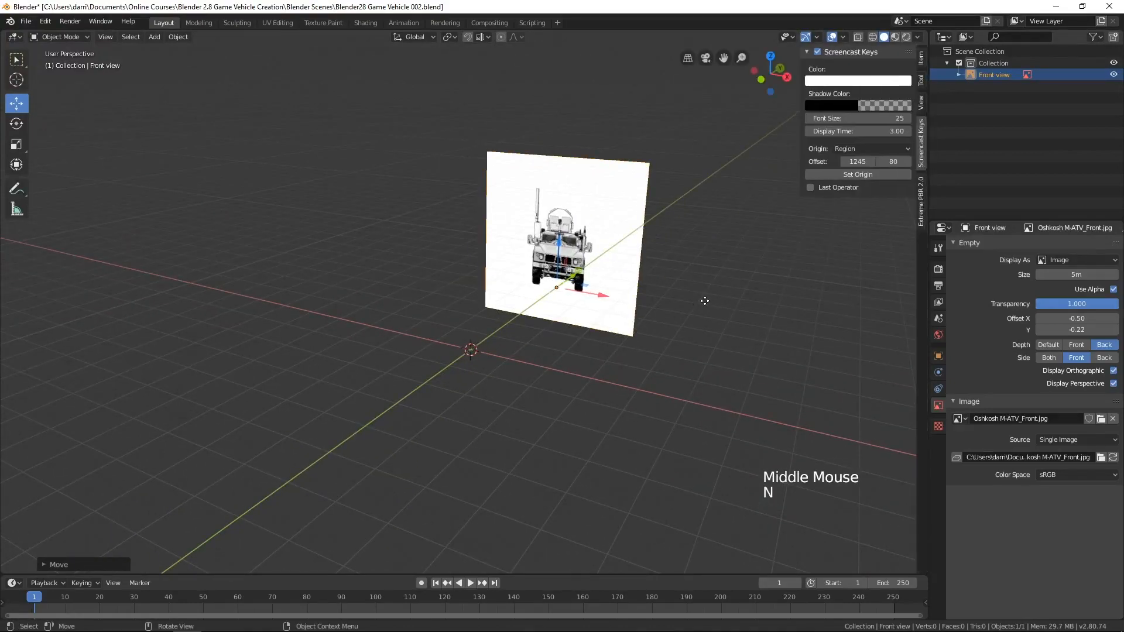
pyautogui.click(921, 59)
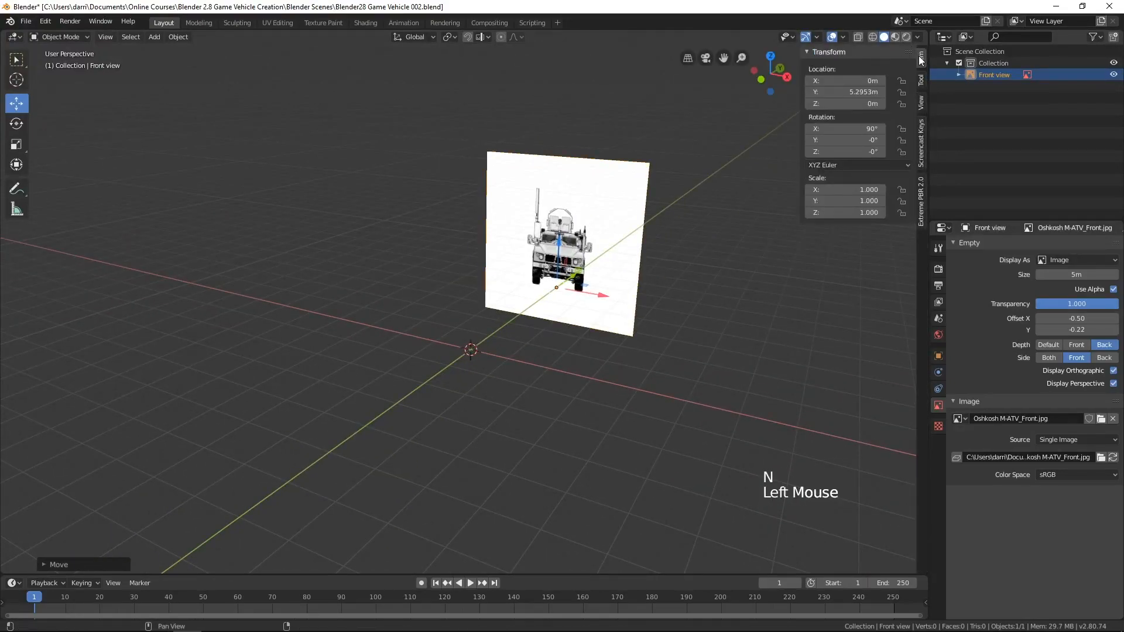
pyautogui.click(856, 92)
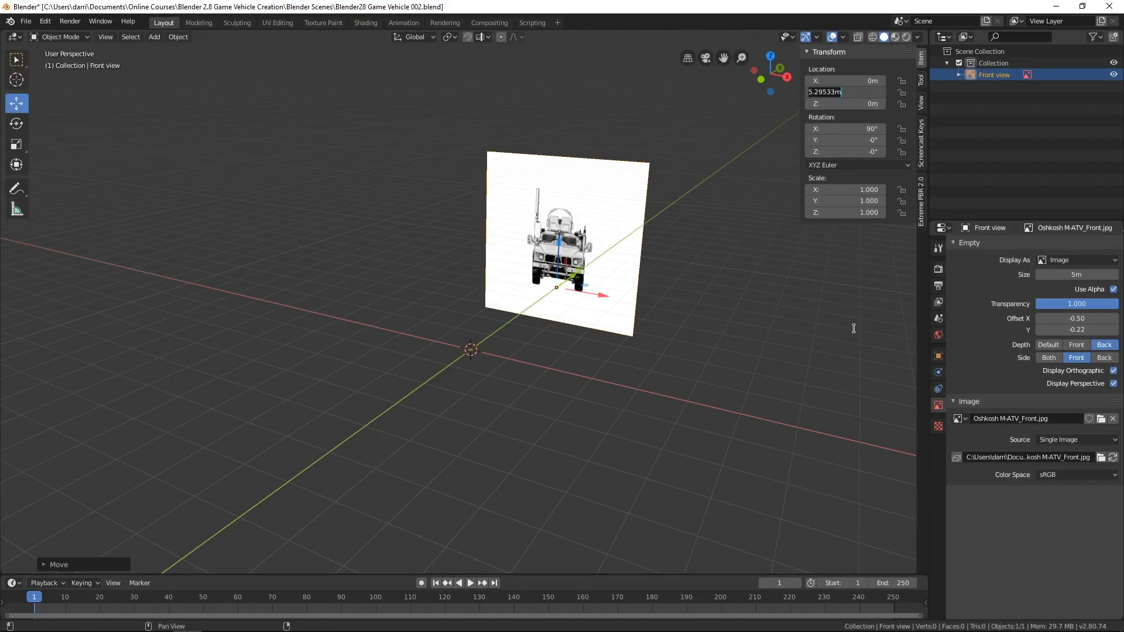
pyautogui.write('4')
pyautogui.press('Return')
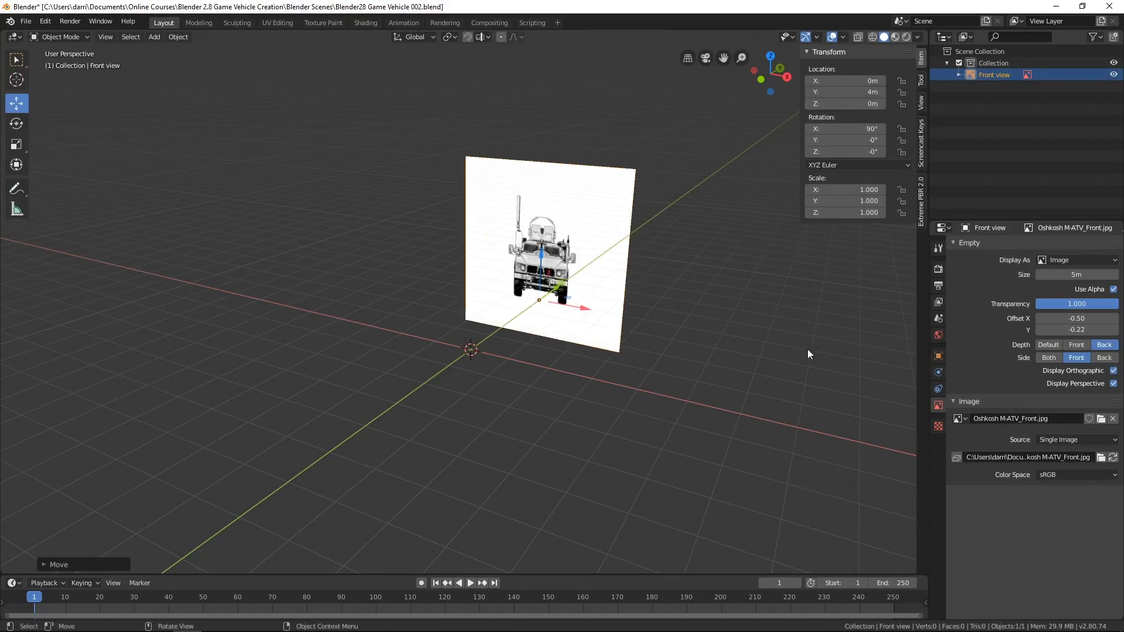
# - Add Oshkosh M-ATV_Side.jpg as a background image aligned to the right orthographic view
pyautogui.moveTo(807, 349); pyautogui.dragTo(620, 375, button='middle')
pyautogui.moveTo(459, 380); pyautogui.dragTo(609, 416, button='middle')
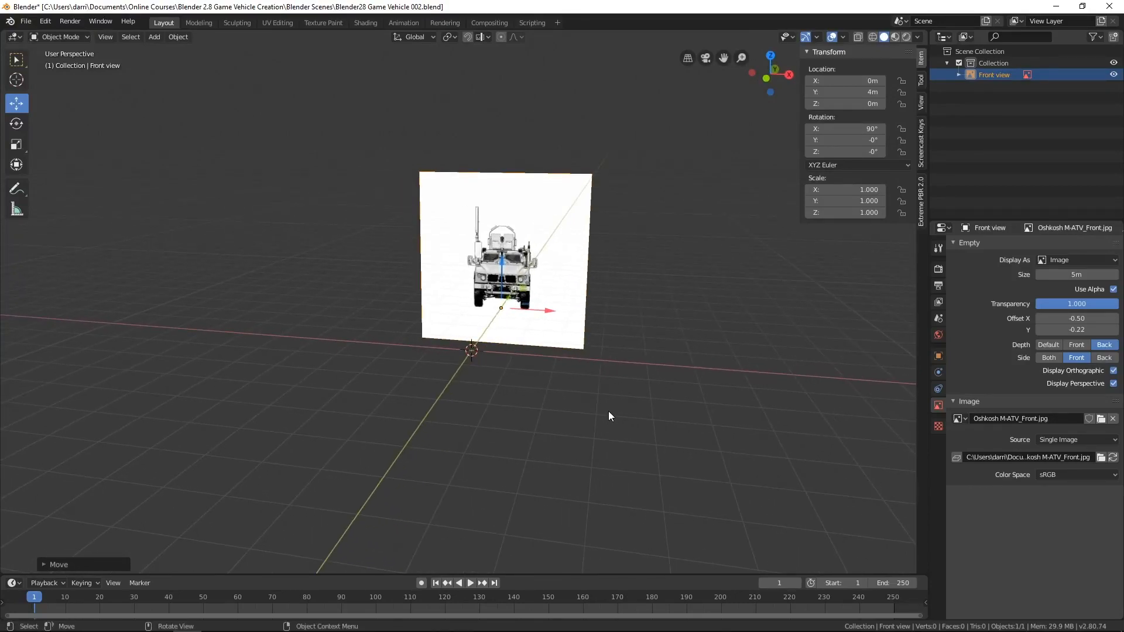
pyautogui.press('KP_3')
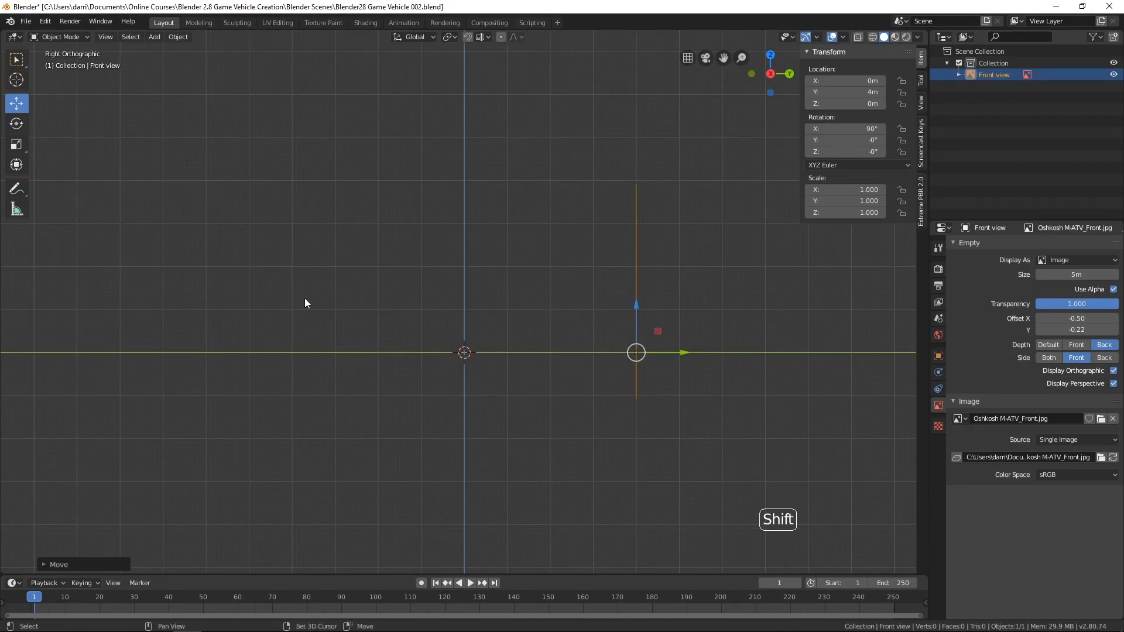
pyautogui.hotkey('shift', 'a')
pyautogui.moveTo(320, 299)
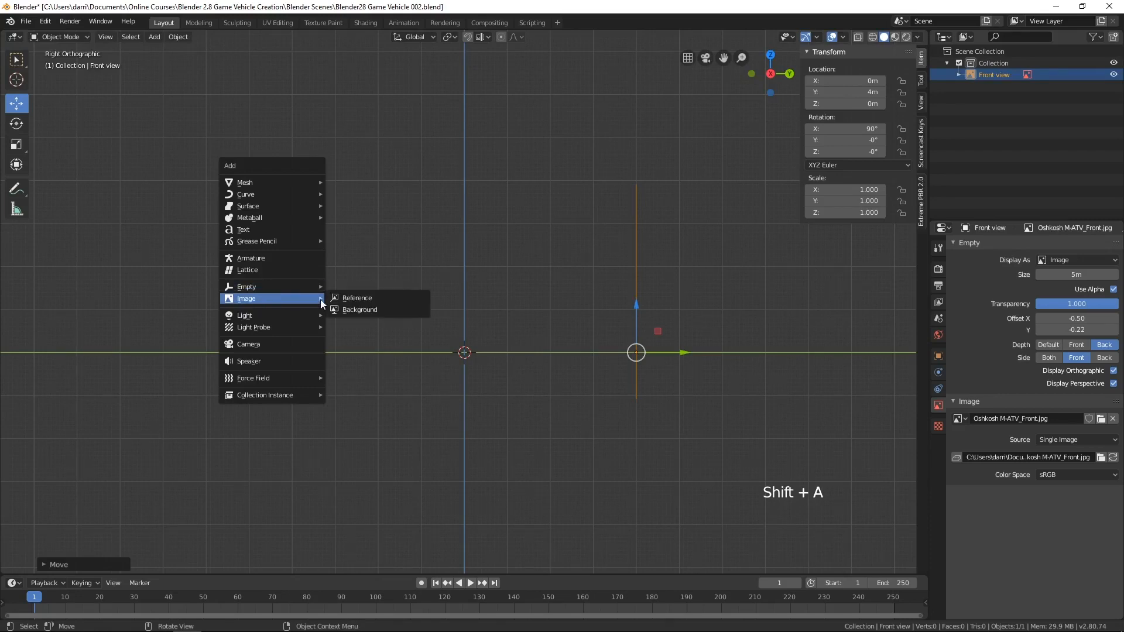
pyautogui.click(389, 313)
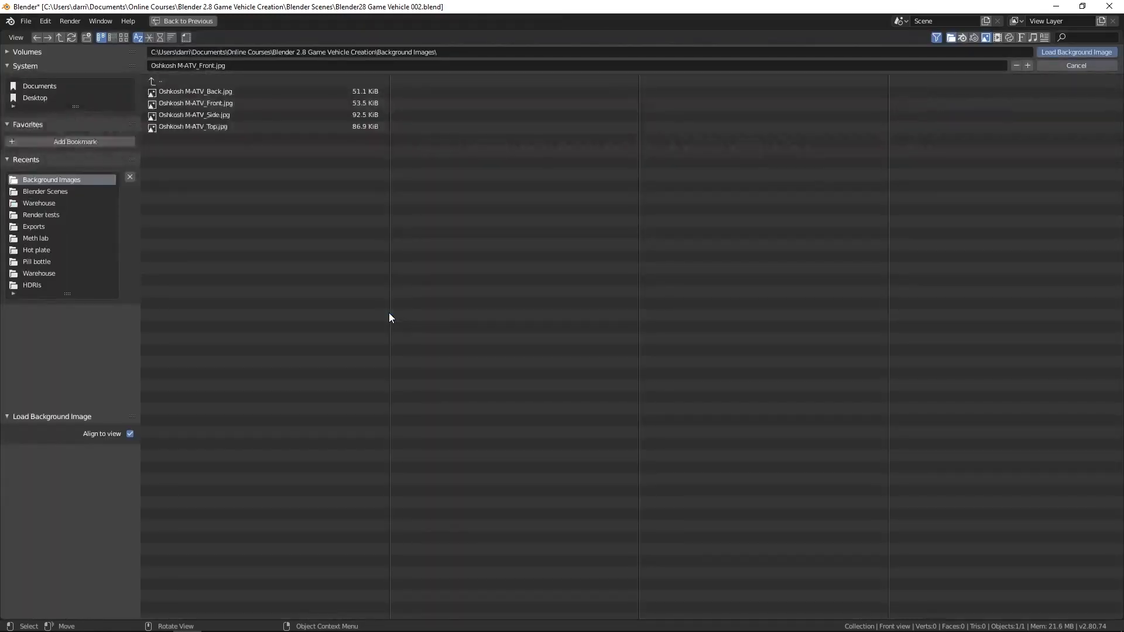
pyautogui.doubleClick(209, 114)
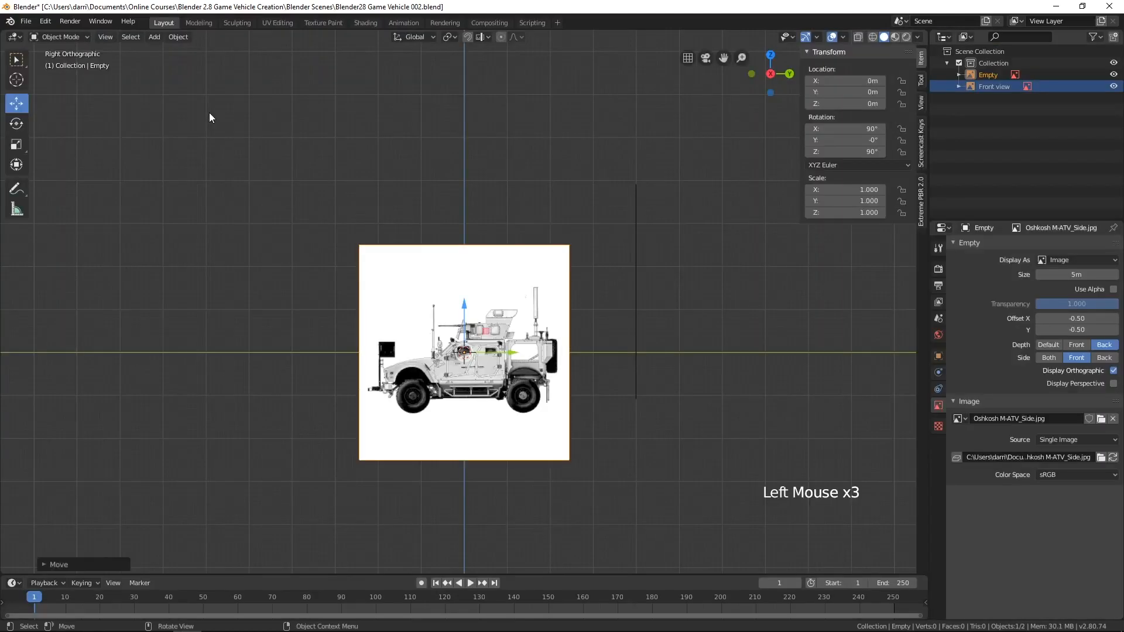
# - Enable Use Alpha for the side view image and set its Y offset to -0.22 so the wheels rest on the Y axis
pyautogui.scroll(4, 549, 408)
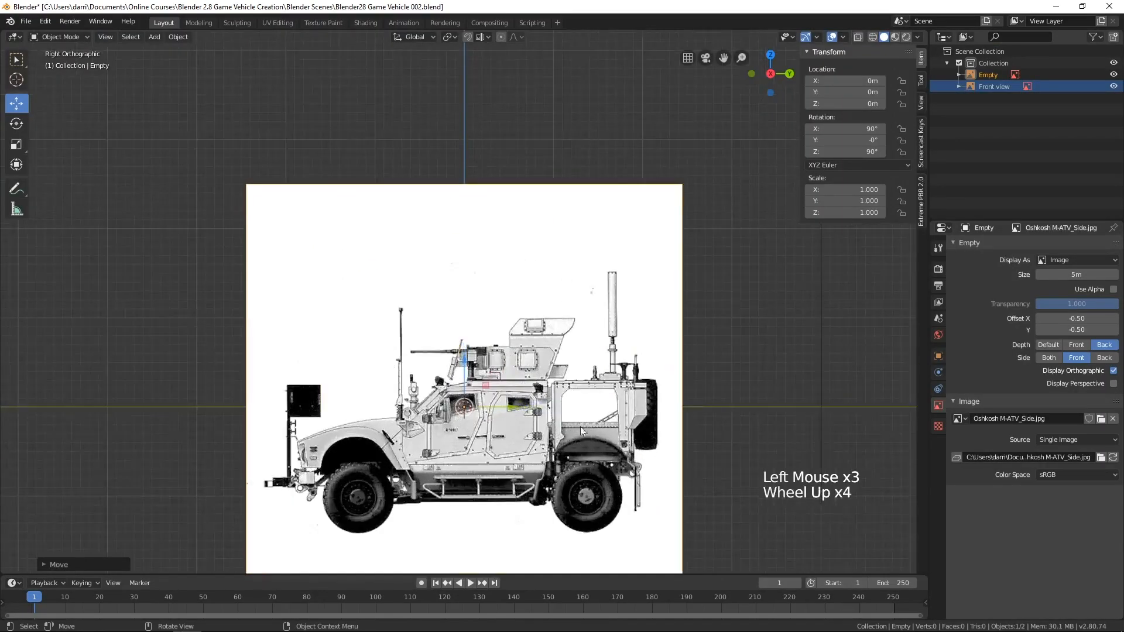
pyautogui.keyDown('shift'); pyautogui.moveTo(581, 427); pyautogui.dragTo(593, 349, button='middle'); pyautogui.keyUp('shift')
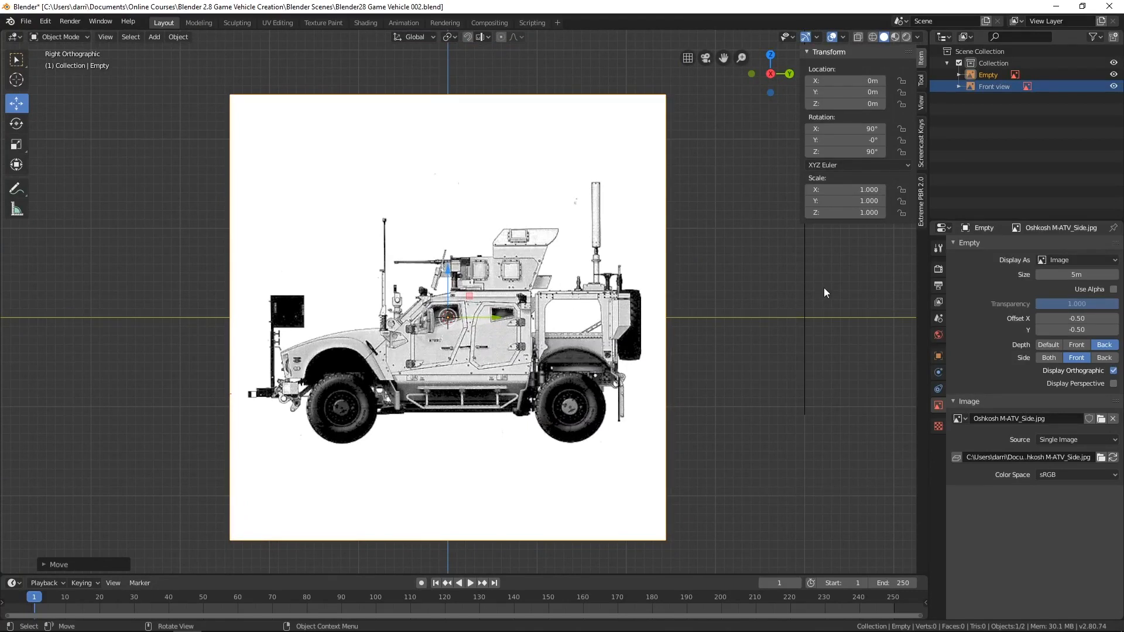
pyautogui.click(1114, 290)
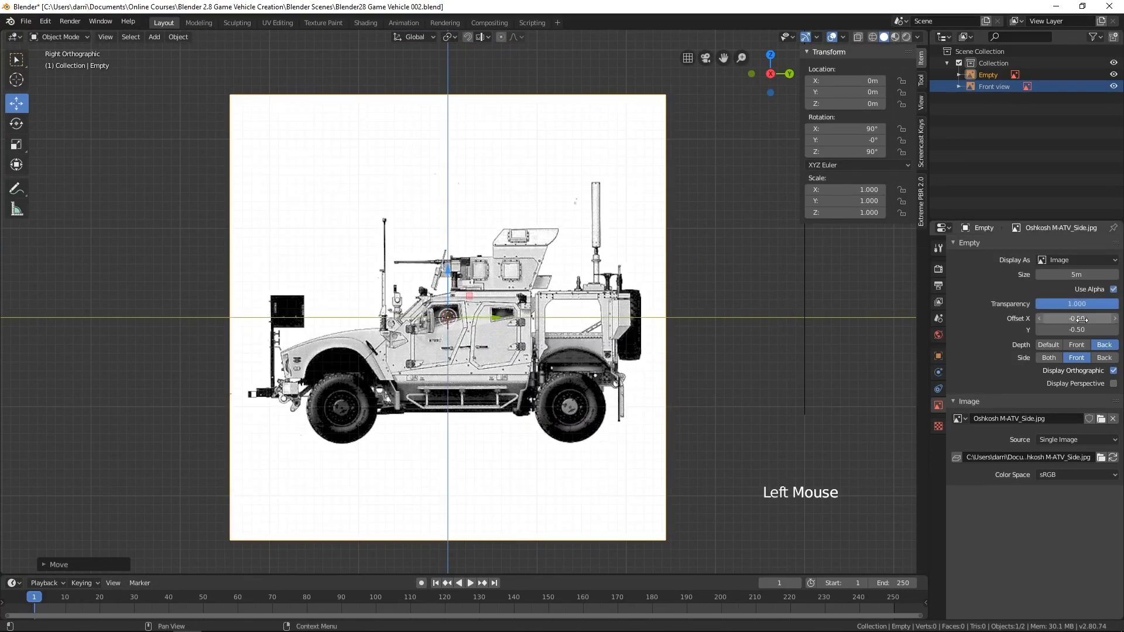
pyautogui.moveTo(1069, 330); pyautogui.dragTo(1099, 330)
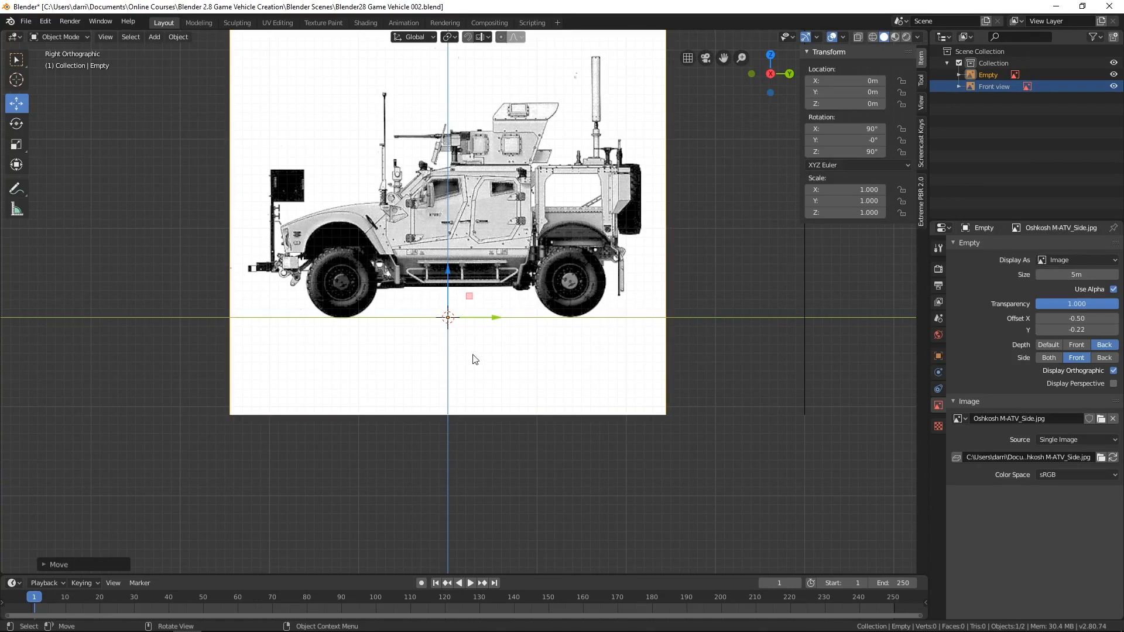
# - Enable Display Perspective for the side view image so it also shows in the perspective view
pyautogui.keyDown('shift'); pyautogui.moveTo(470, 306); pyautogui.dragTo(511, 371, button='middle'); pyautogui.keyUp('shift')
pyautogui.scroll(-5, 605, 366)
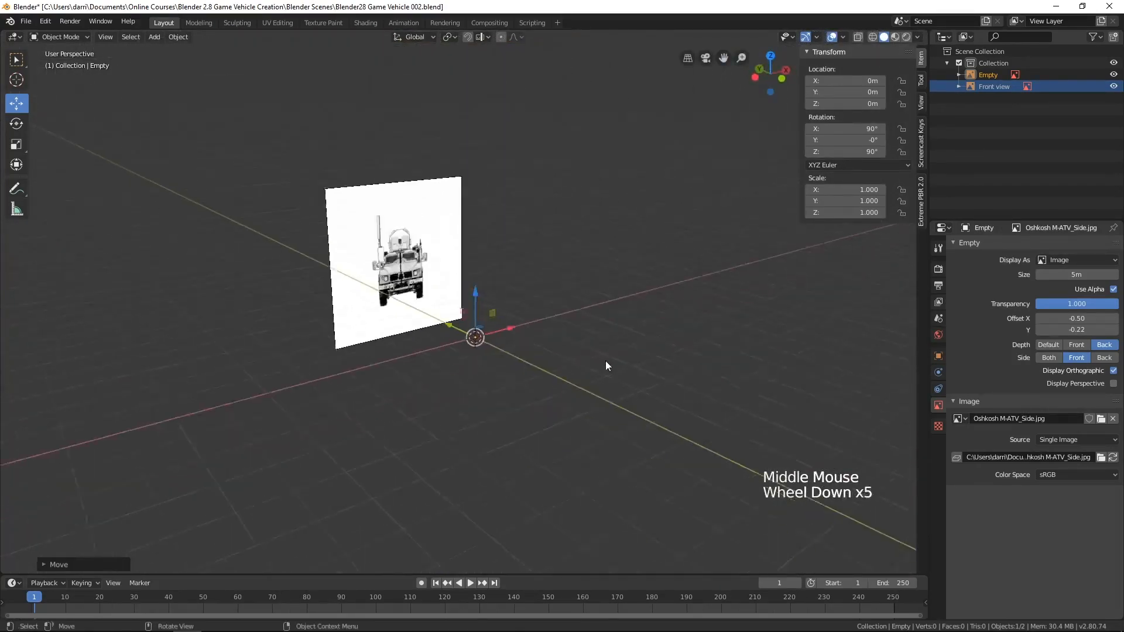
pyautogui.scroll(-5, 605, 367)
pyautogui.moveTo(605, 367); pyautogui.dragTo(519, 373, button='middle')
pyautogui.scroll(4, 512, 373)
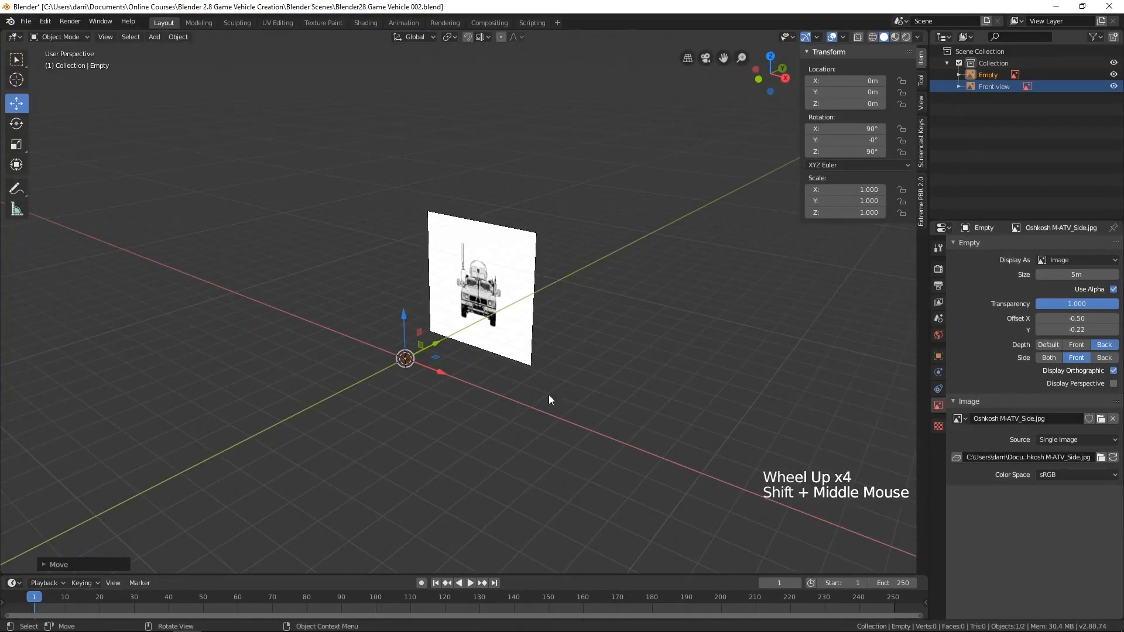
pyautogui.click(1114, 383)
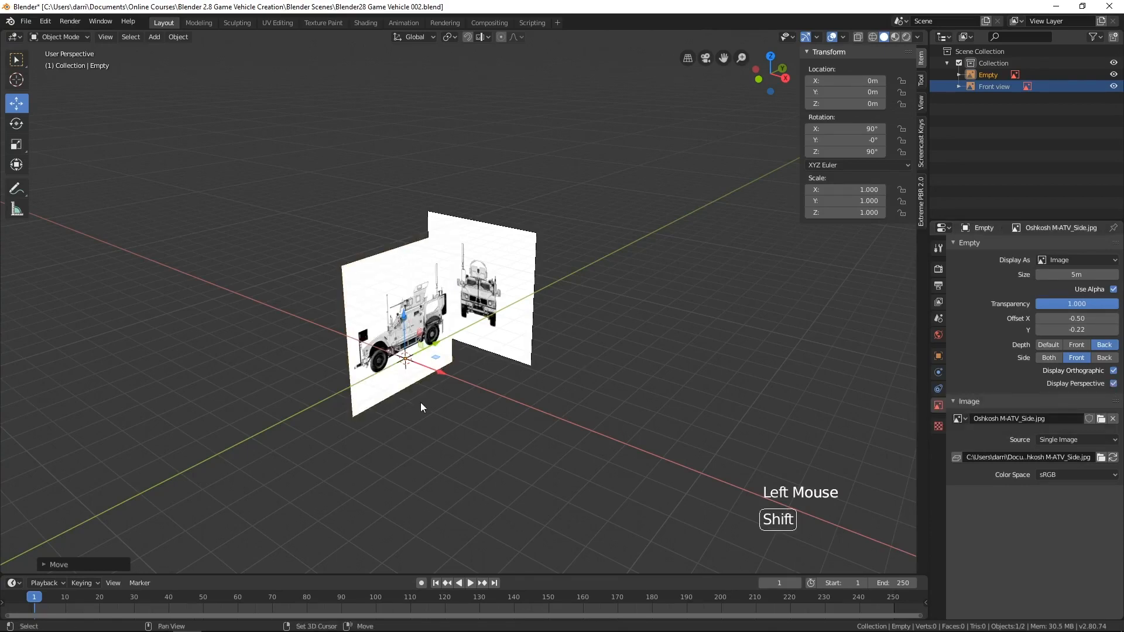
# - Examine how the front and side images line up in the perspective, front orthographic and right orthographic views
pyautogui.keyDown('shift'); pyautogui.moveTo(420, 402); pyautogui.dragTo(465, 367, button='middle'); pyautogui.keyUp('shift')
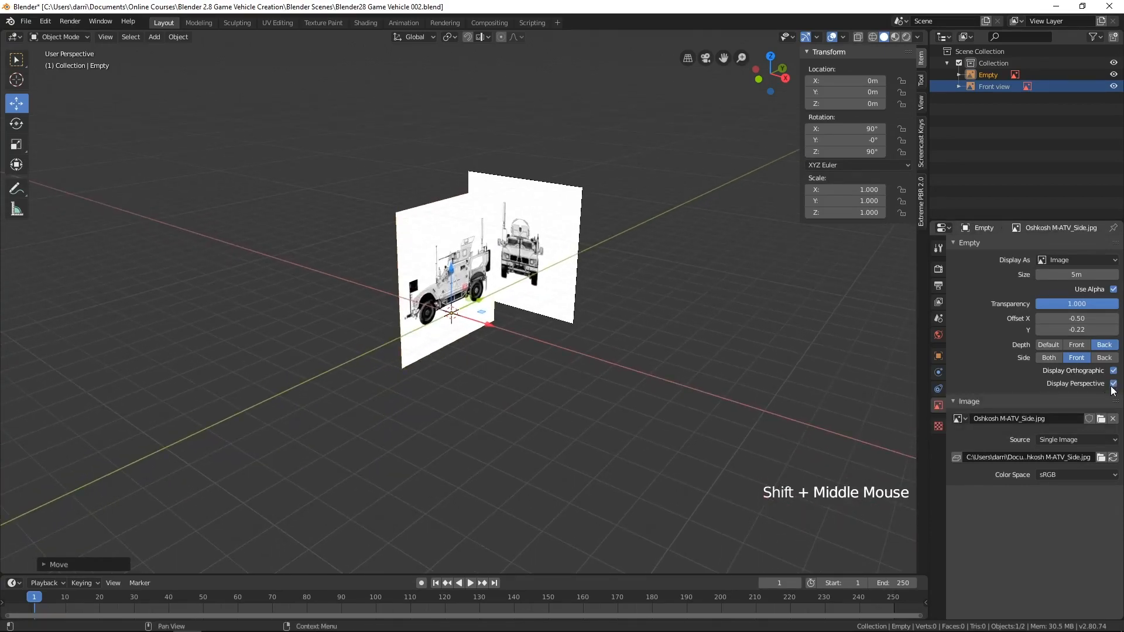
pyautogui.keyDown('shift'); pyautogui.moveTo(625, 335); pyautogui.dragTo(617, 347, button='middle'); pyautogui.keyUp('shift')
pyautogui.scroll(3, 620, 349)
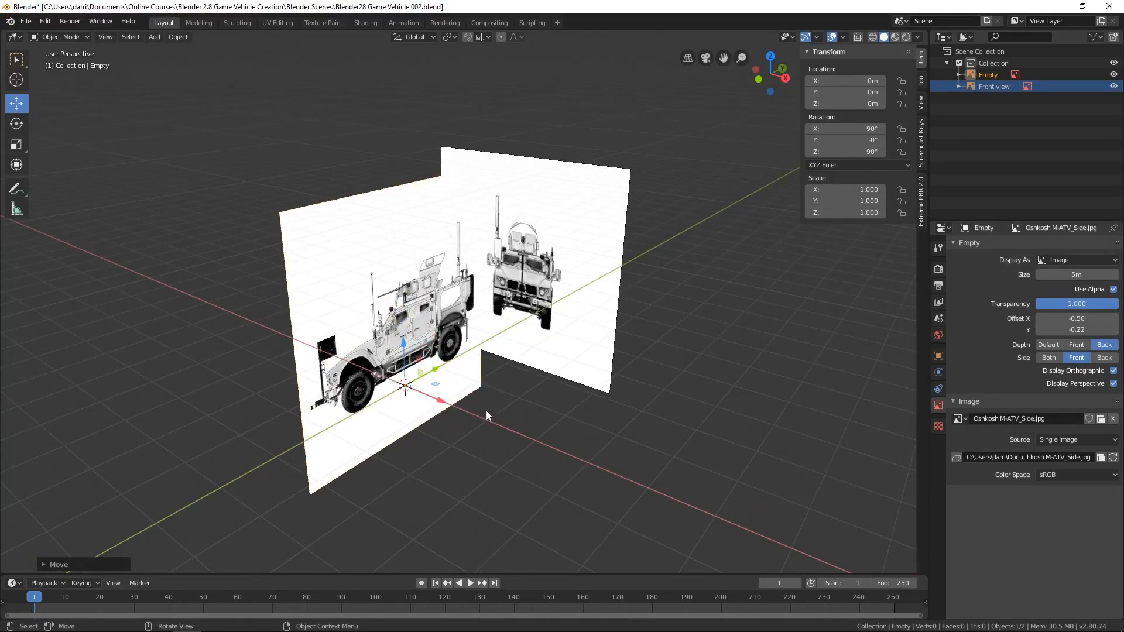
pyautogui.press('KP_1')
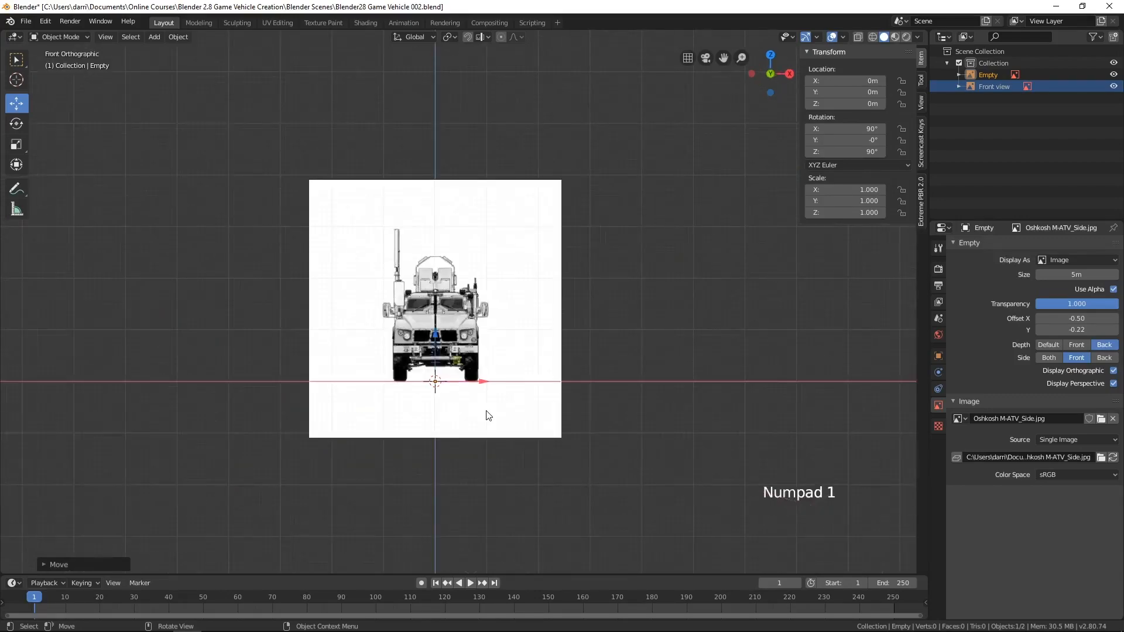
pyautogui.press('KP_3')
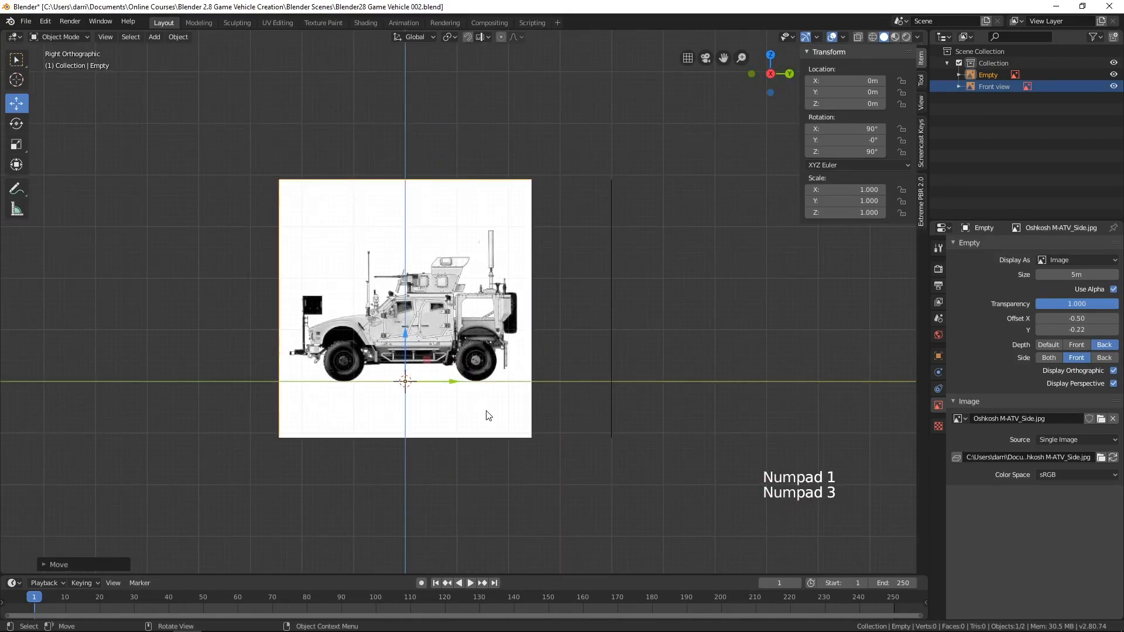
pyautogui.moveTo(354, 304); pyautogui.dragTo(445, 275, button='middle')
pyautogui.scroll(-3, 421, 292)
pyautogui.scroll(1, 550, 428)
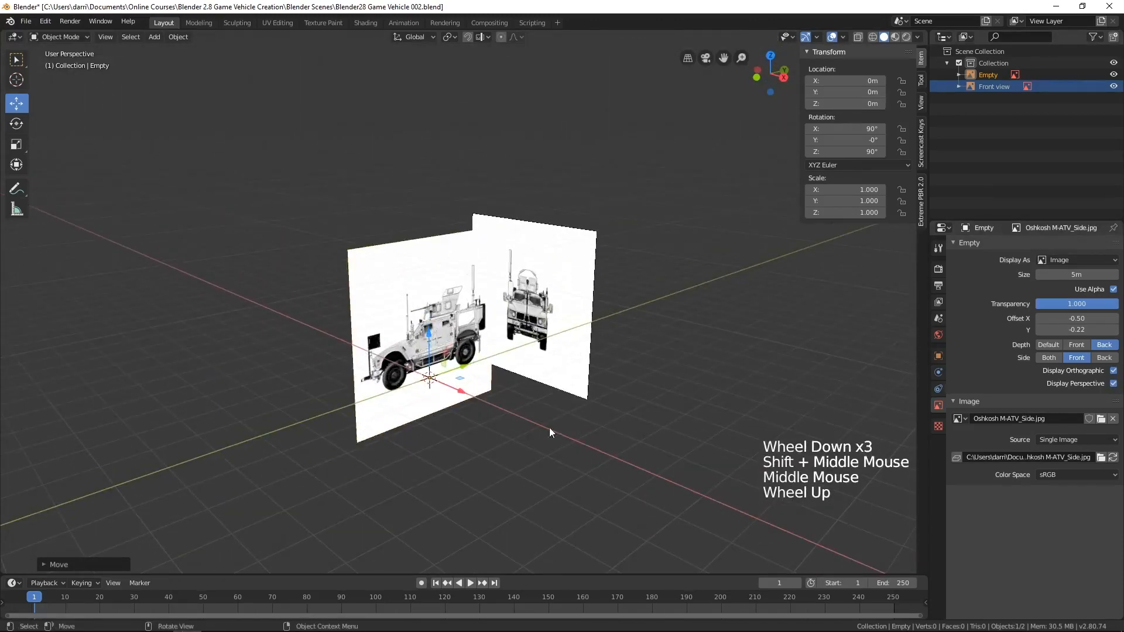
# - Move the side view image back along the X axis and set its X location to -4 m
pyautogui.moveTo(549, 428)
pyautogui.mouseDown(button='middle')
pyautogui.moveTo(524, 441)
pyautogui.moveTo(555, 444)
pyautogui.mouseUp(button='middle')
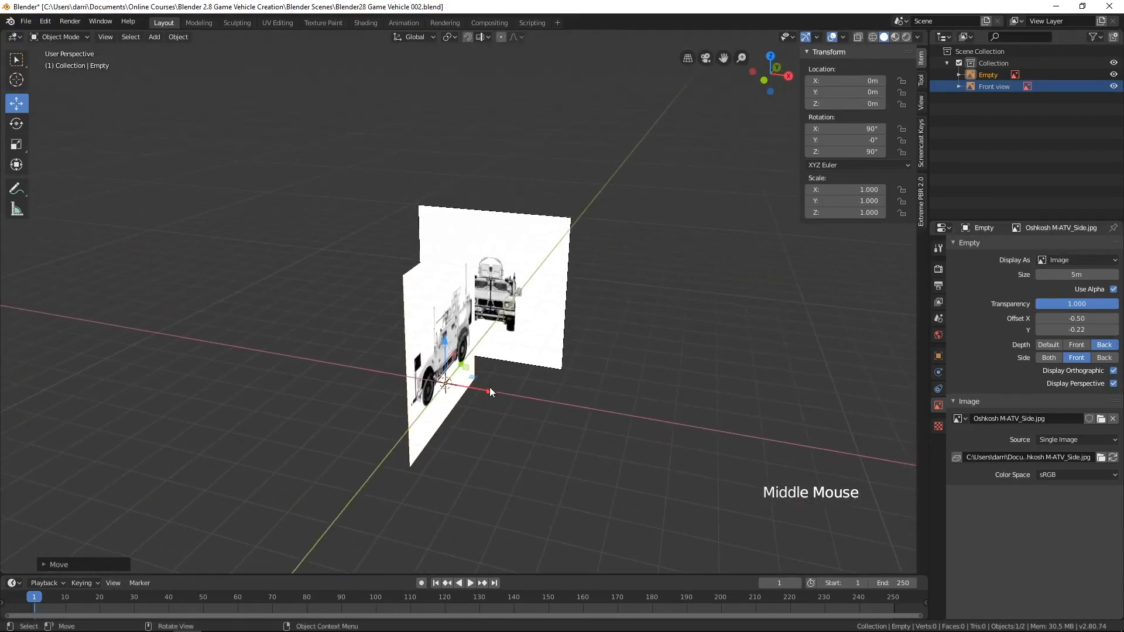
pyautogui.moveTo(489, 387); pyautogui.dragTo(365, 399)
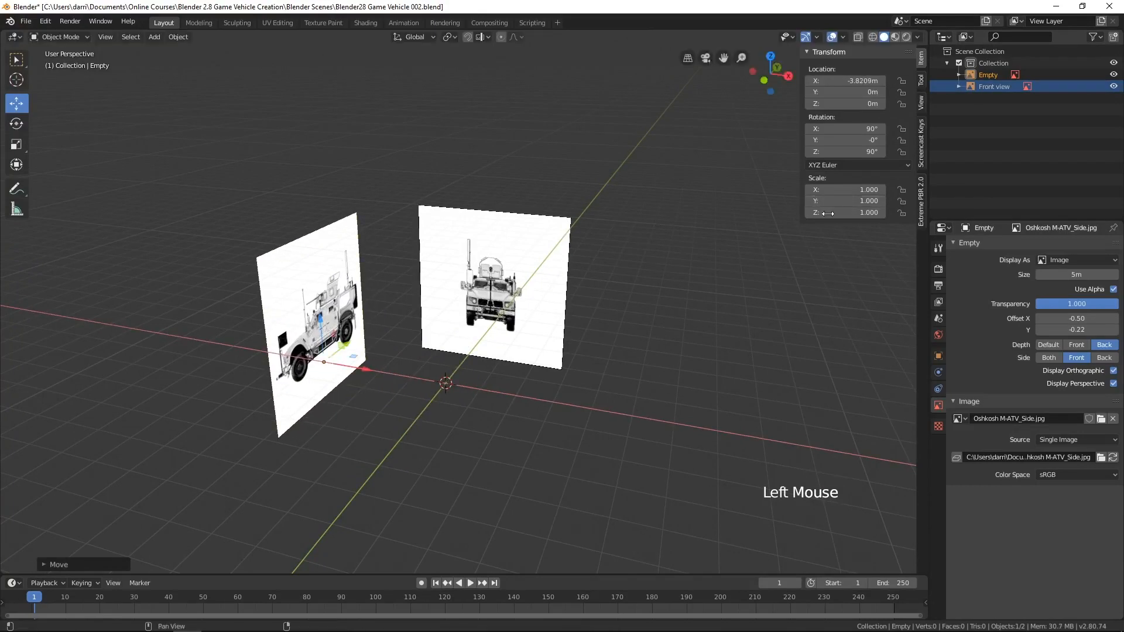
pyautogui.click(847, 82)
pyautogui.write('-4')
pyautogui.press('Return')
# - Add Oshkosh M-ATV_Top.jpg as a background image aligned to the top orthographic view
pyautogui.moveTo(696, 354); pyautogui.dragTo(654, 353, button='middle')
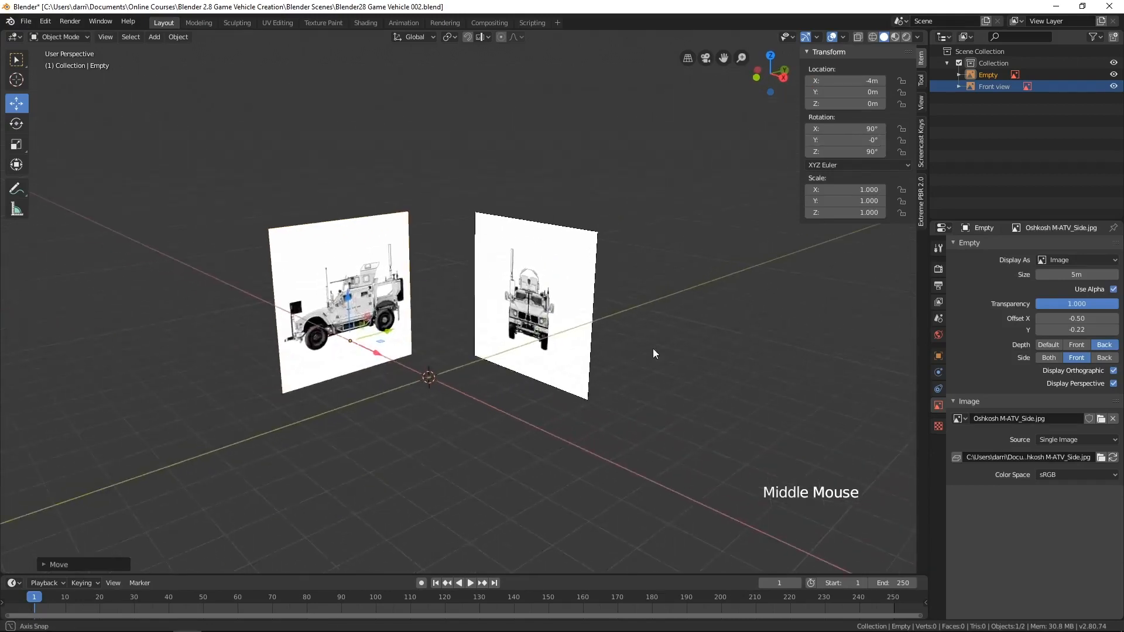
pyautogui.keyDown('shift'); pyautogui.moveTo(566, 376); pyautogui.dragTo(583, 396, button='middle'); pyautogui.keyUp('shift')
pyautogui.scroll(2, 577, 401)
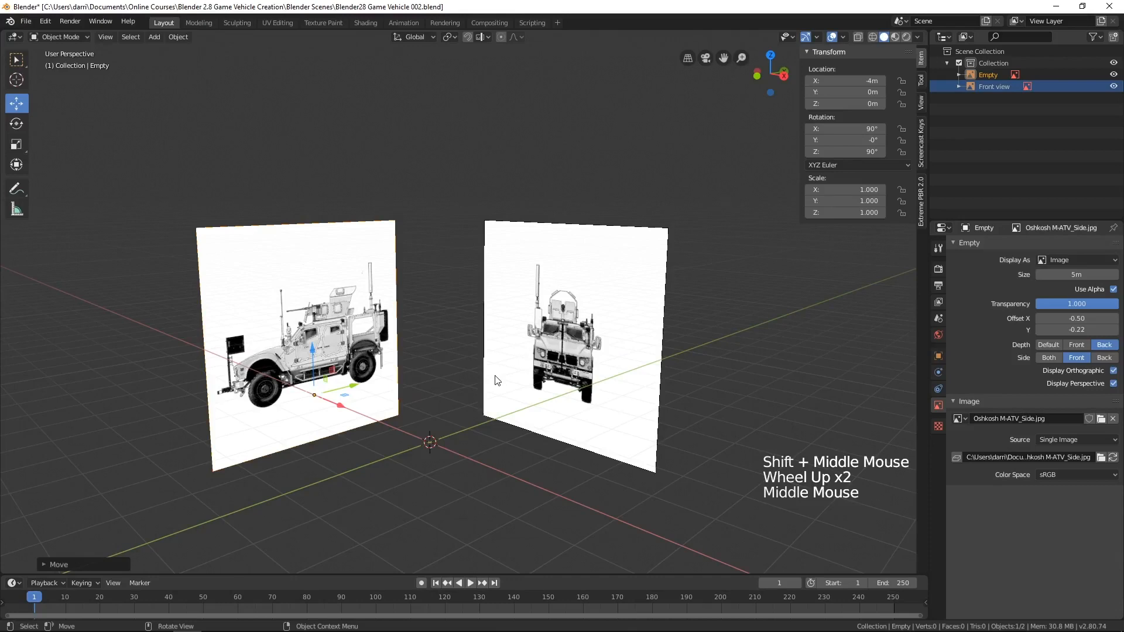
pyautogui.scroll(-2, 514, 381)
pyautogui.moveTo(522, 396); pyautogui.dragTo(516, 404, button='middle')
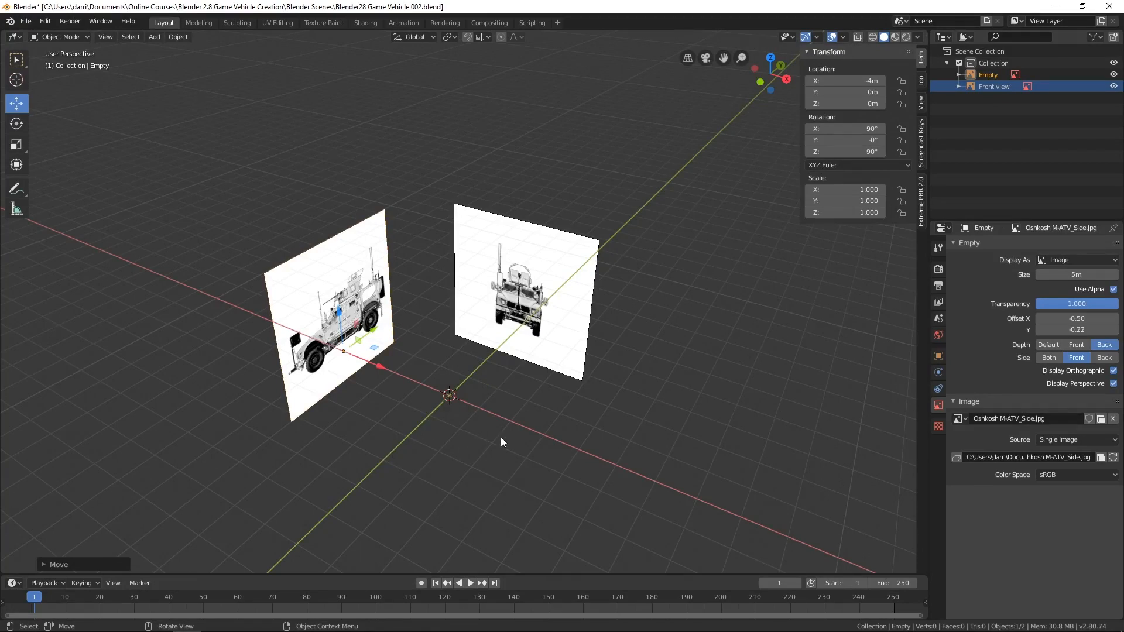
pyautogui.press('KP_7')
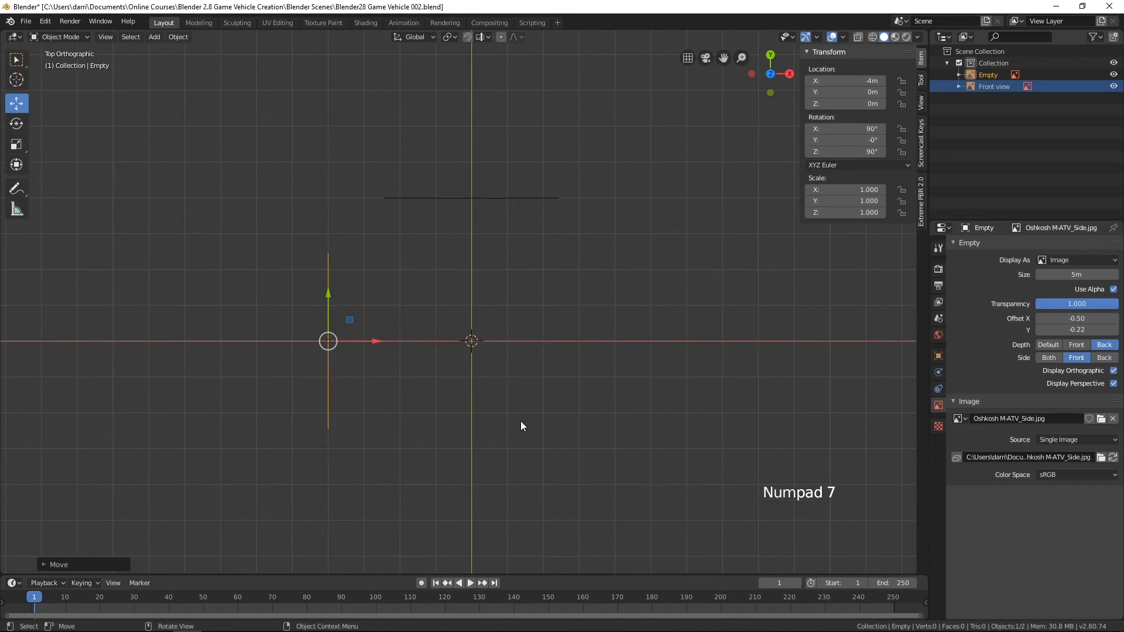
pyautogui.hotkey('shift', 'a')
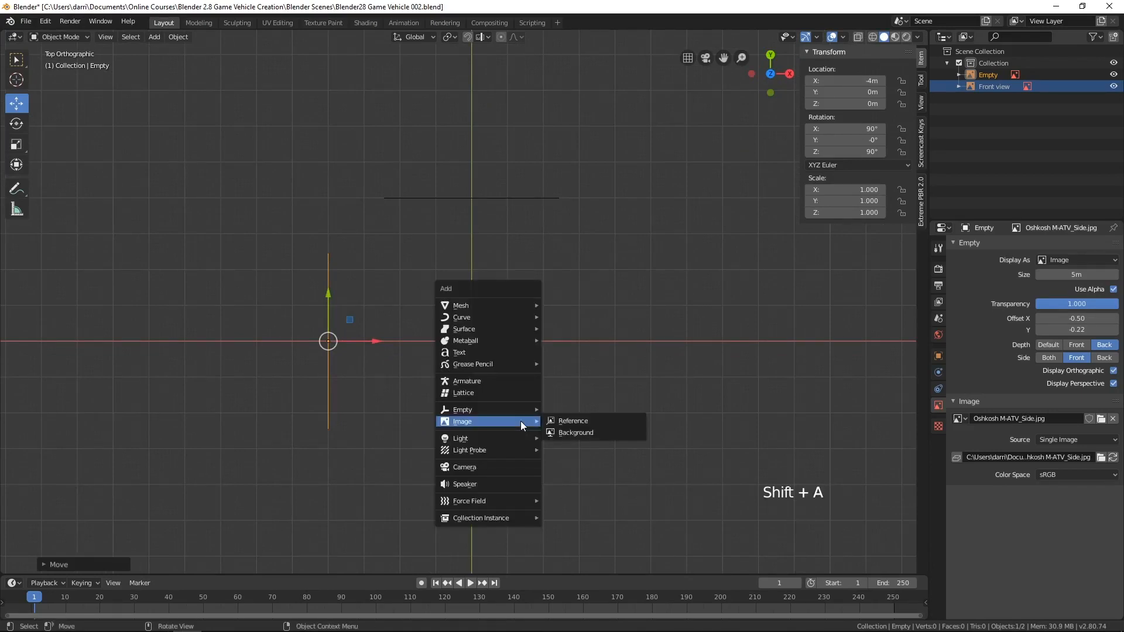
pyautogui.click(585, 434)
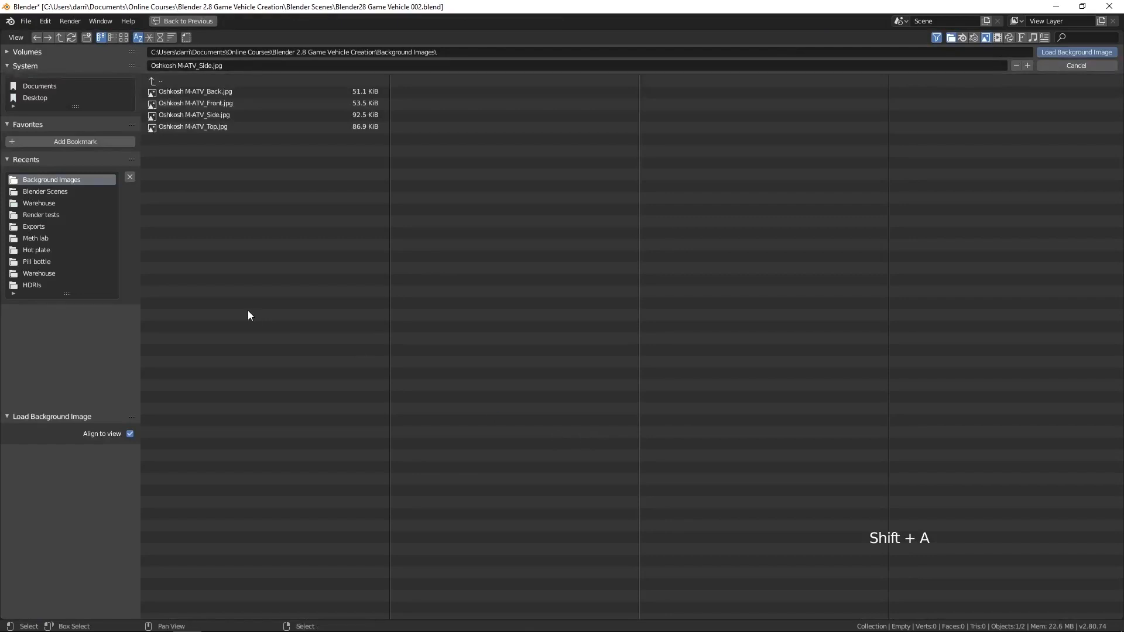
pyautogui.click(195, 128)
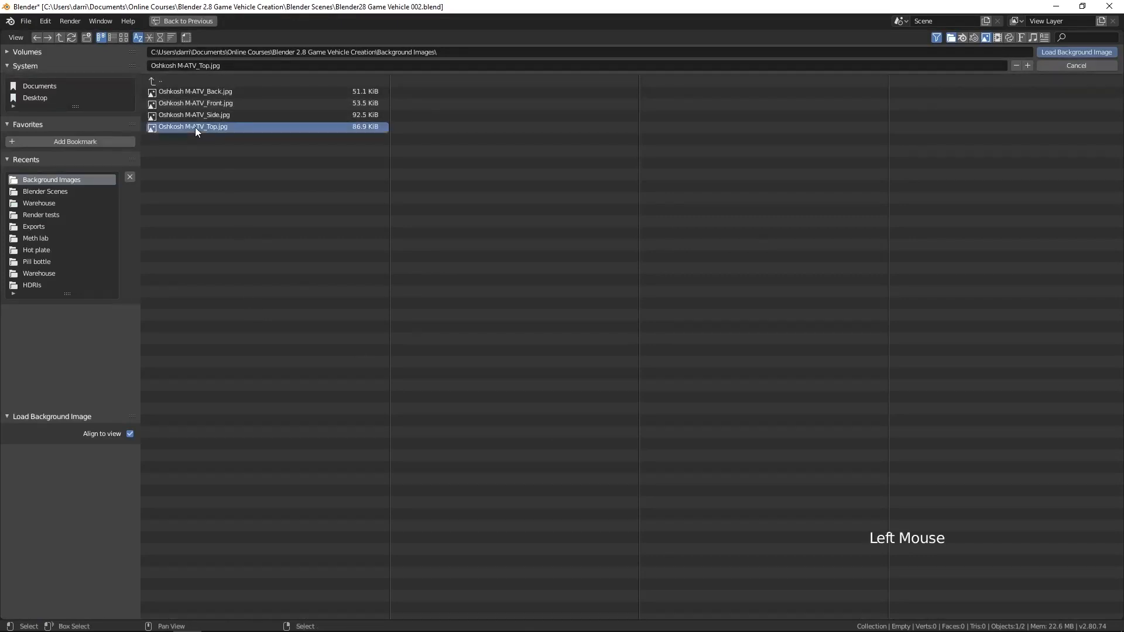
pyautogui.doubleClick(195, 127)
# - Enable Display Perspective for the top view image so it also shows in the perspective view
pyautogui.scroll(3, 507, 355)
pyautogui.keyDown('shift'); pyautogui.moveTo(507, 355); pyautogui.dragTo(487, 258, button='middle'); pyautogui.keyUp('shift')
pyautogui.scroll(-3, 526, 348)
pyautogui.click(1113, 384)
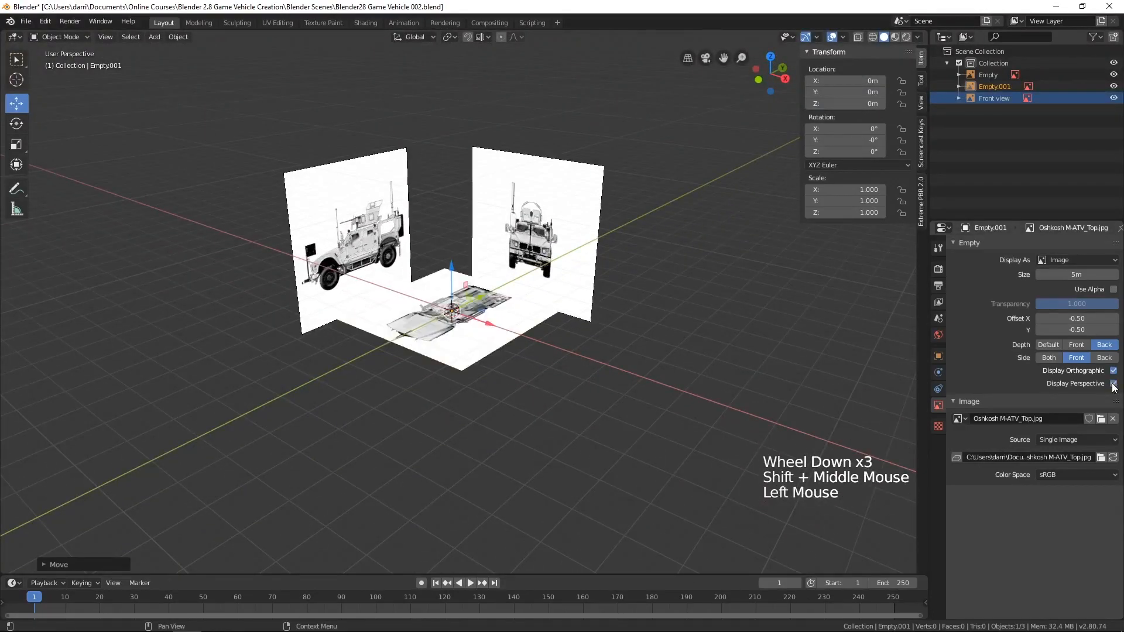
# - Lower the top view image along the Z axis and set its Z location to -1 m
pyautogui.scroll(2, 505, 422)
pyautogui.keyDown('shift'); pyautogui.moveTo(505, 422); pyautogui.dragTo(469, 341, button='middle'); pyautogui.keyUp('shift')
pyautogui.keyDown('shift'); pyautogui.scroll(1, 469, 341); pyautogui.keyUp('shift')
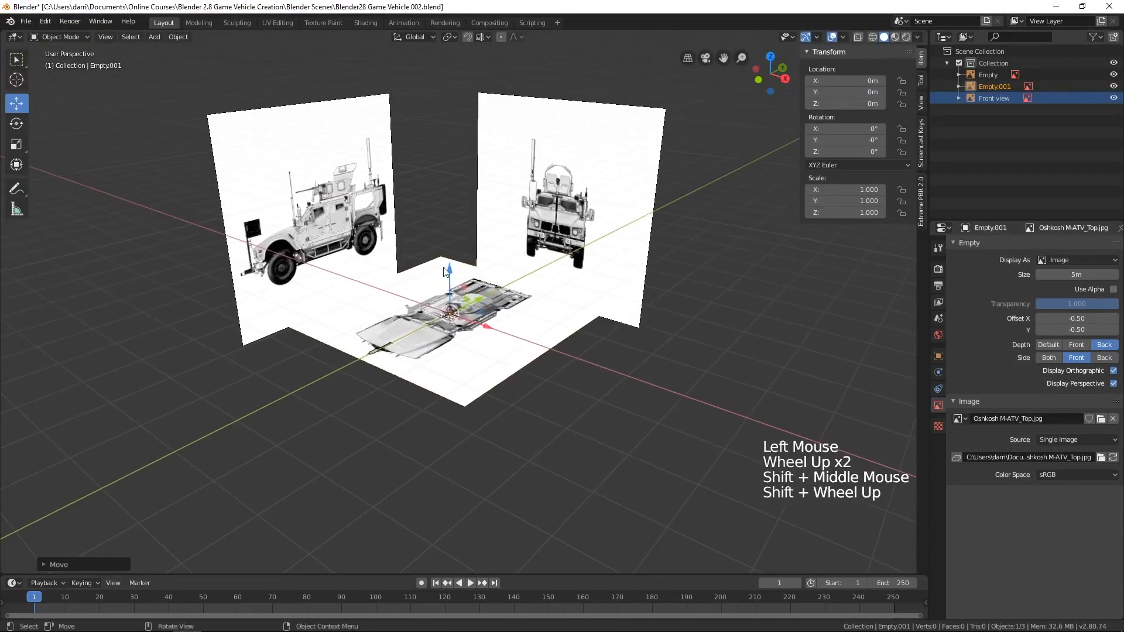
pyautogui.moveTo(449, 270); pyautogui.dragTo(450, 311)
pyautogui.click(847, 103)
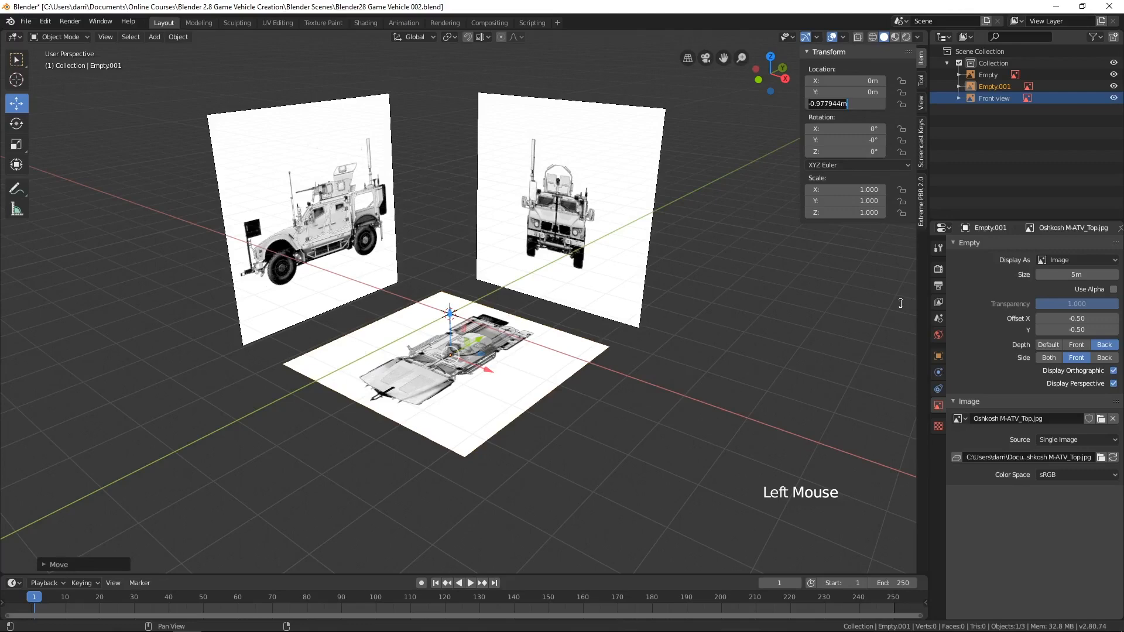
pyautogui.write('-1')
pyautogui.press('Return')
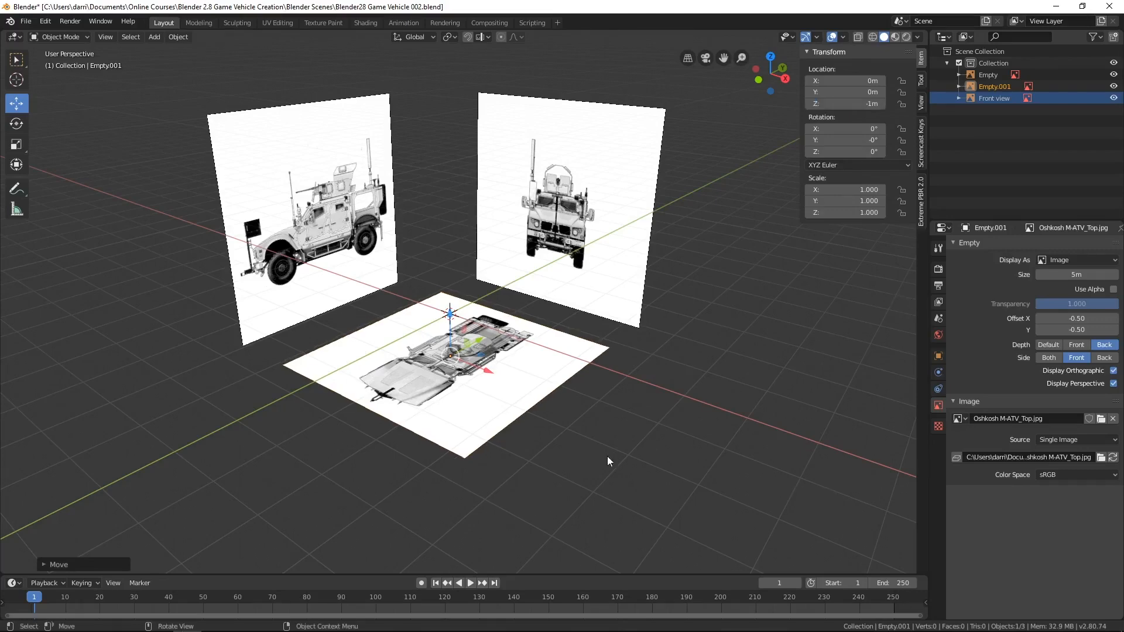
# - Add Oshkosh M-ATV_Back.jpg as a background image aligned to the back orthographic view
pyautogui.moveTo(608, 461); pyautogui.dragTo(548, 417, button='middle')
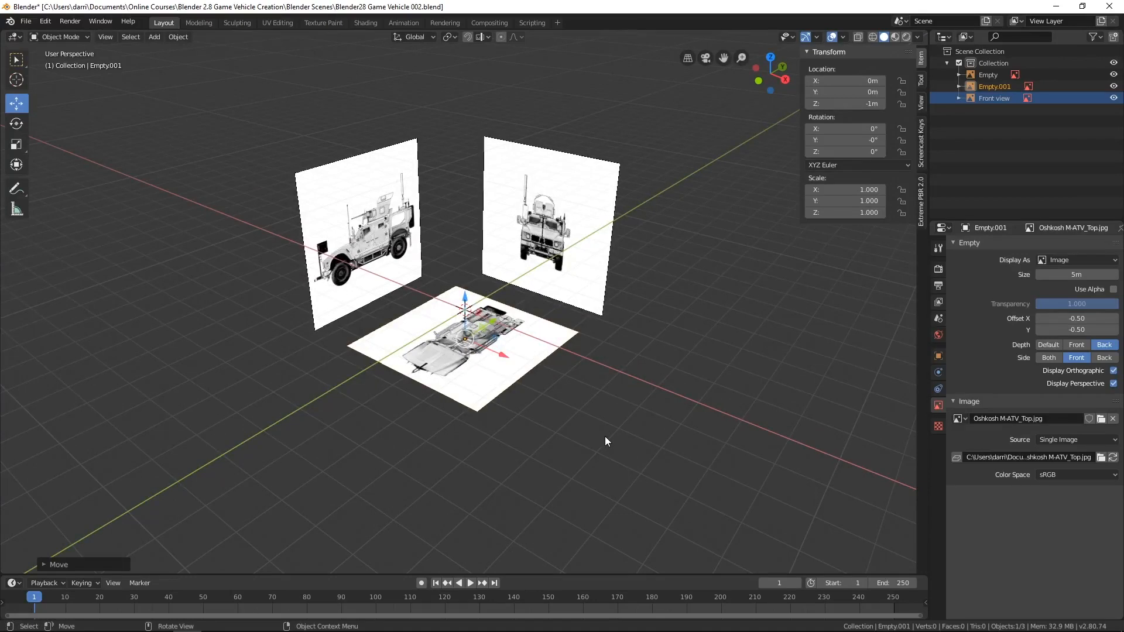
pyautogui.moveTo(402, 413); pyautogui.dragTo(459, 406, button='middle')
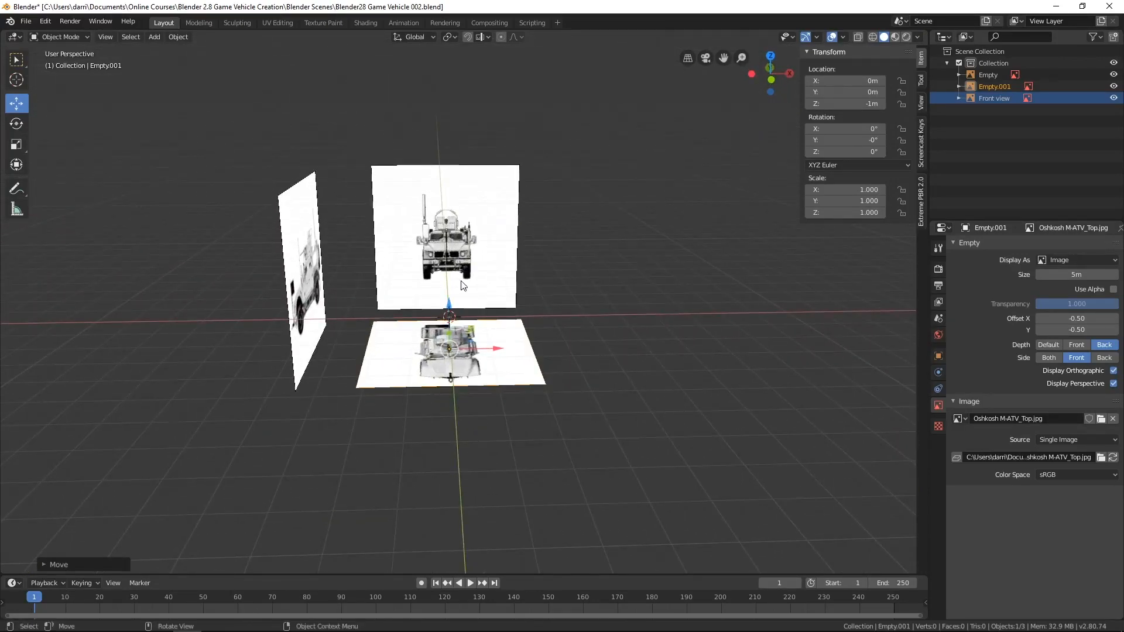
pyautogui.moveTo(584, 307); pyautogui.dragTo(457, 279, button='middle')
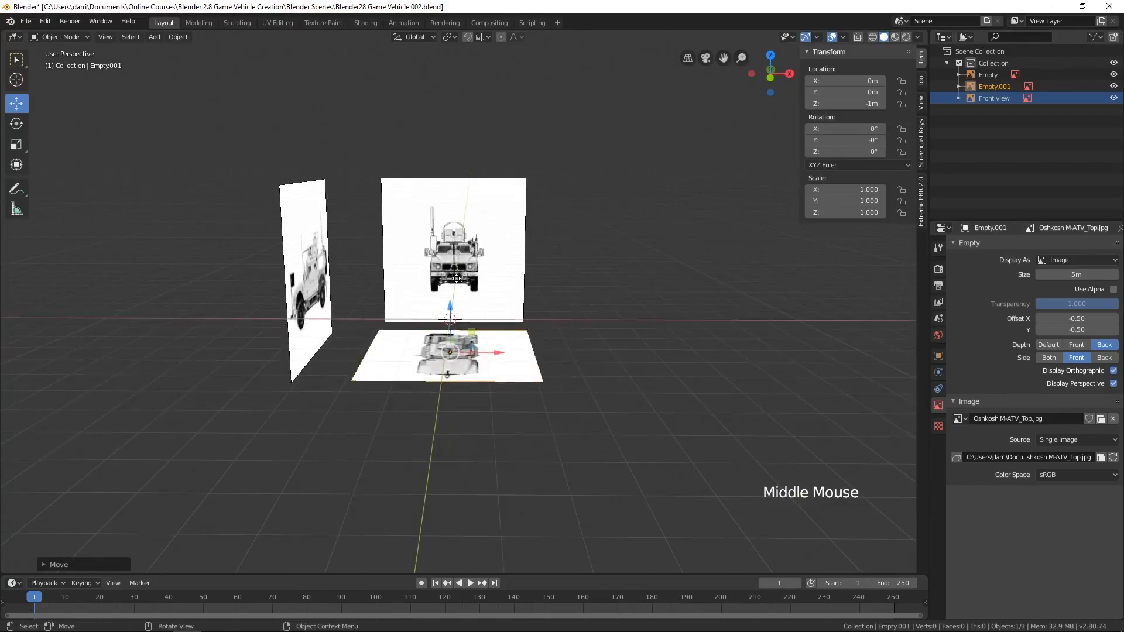
pyautogui.press('KP_1')
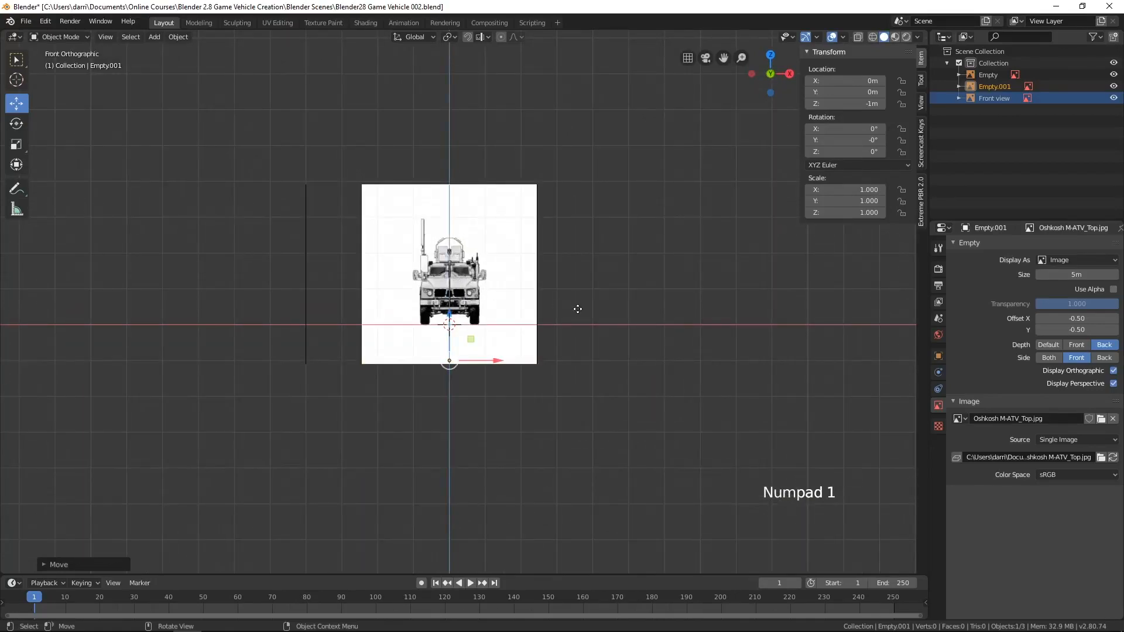
pyautogui.press('ctrl')
pyautogui.press('ctrl+KP_1')
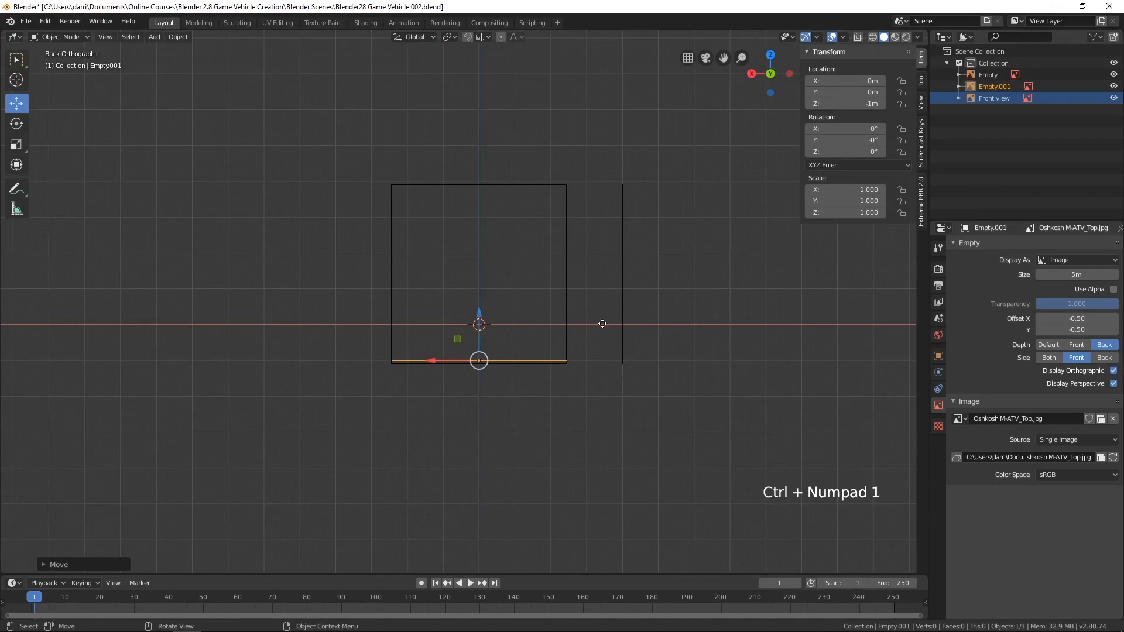
pyautogui.hotkey('shift', 'a')
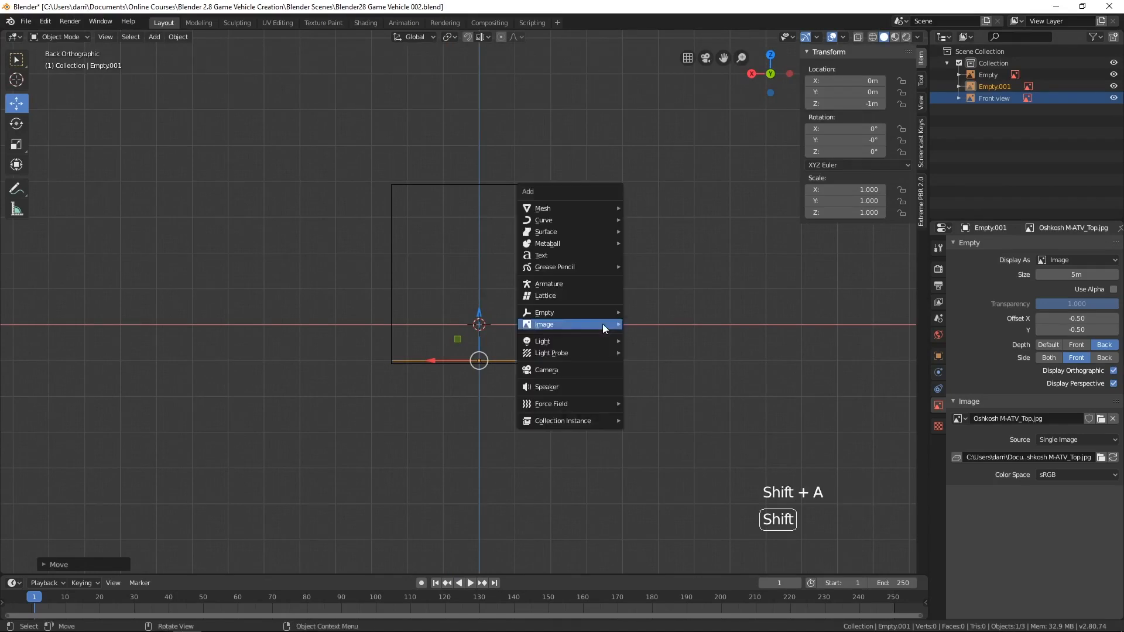
pyautogui.moveTo(603, 324)
pyautogui.click(643, 336)
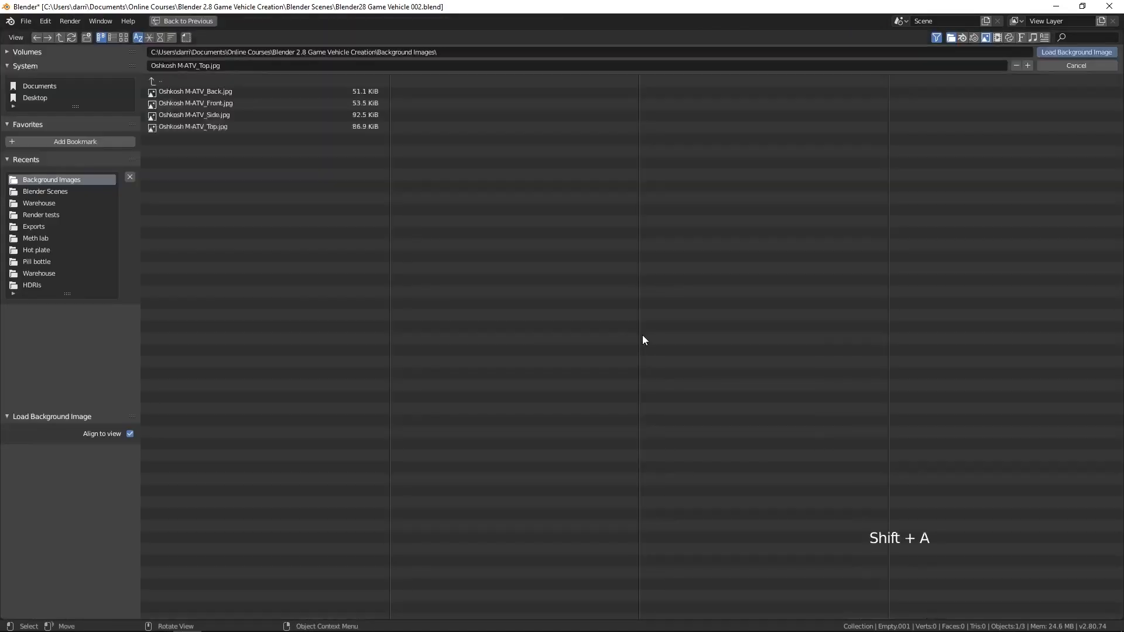
pyautogui.click(226, 96)
pyautogui.doubleClick(226, 97)
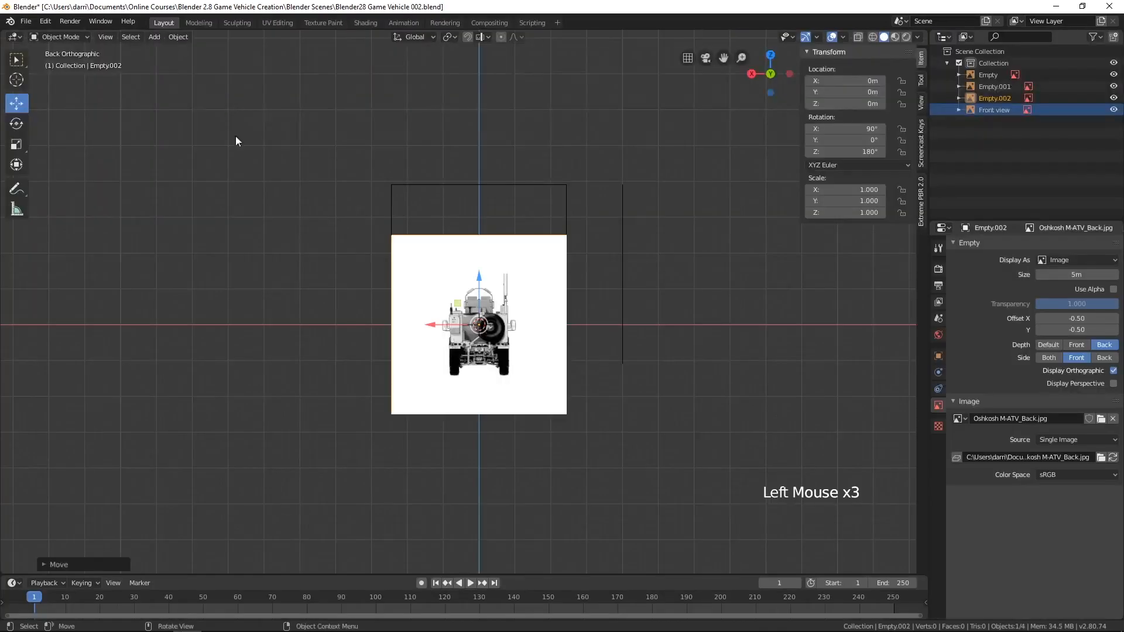
# - Enable Use Alpha for the back view image and set its Y offset to -0.22 so the wheels rest on the ground line
pyautogui.scroll(4, 468, 305)
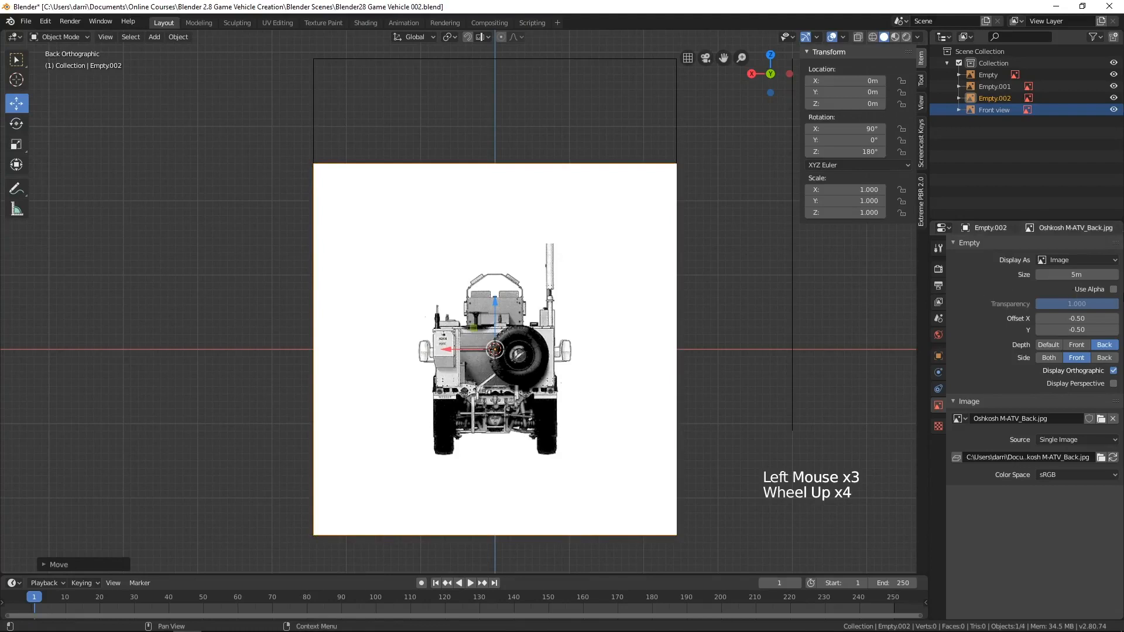
pyautogui.click(1113, 289)
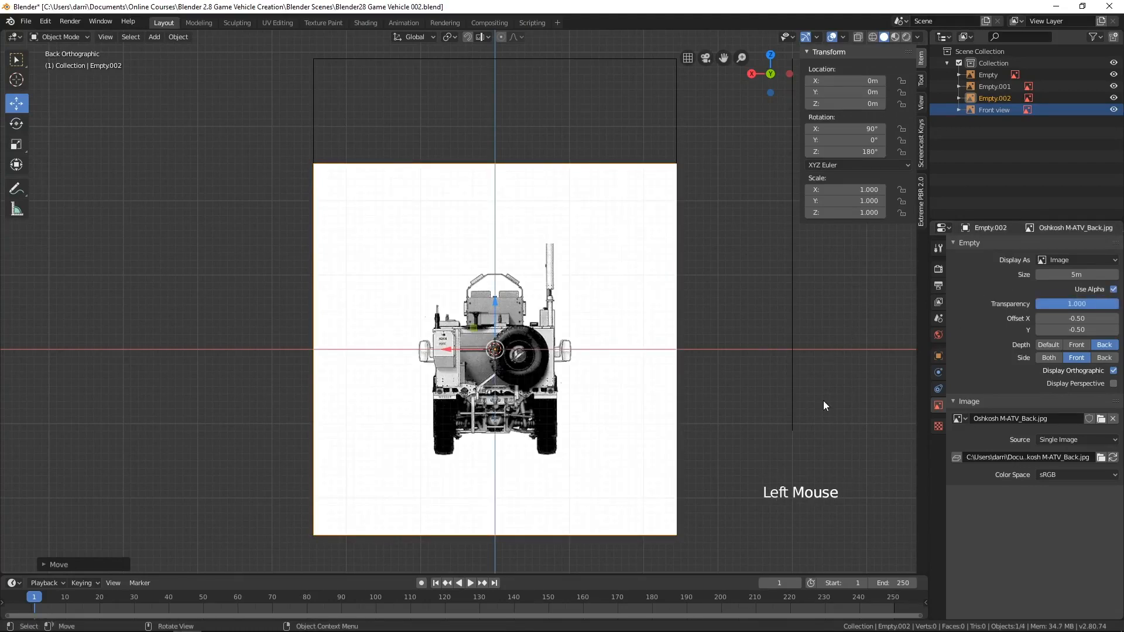
pyautogui.moveTo(1077, 330); pyautogui.dragTo(1106, 330)
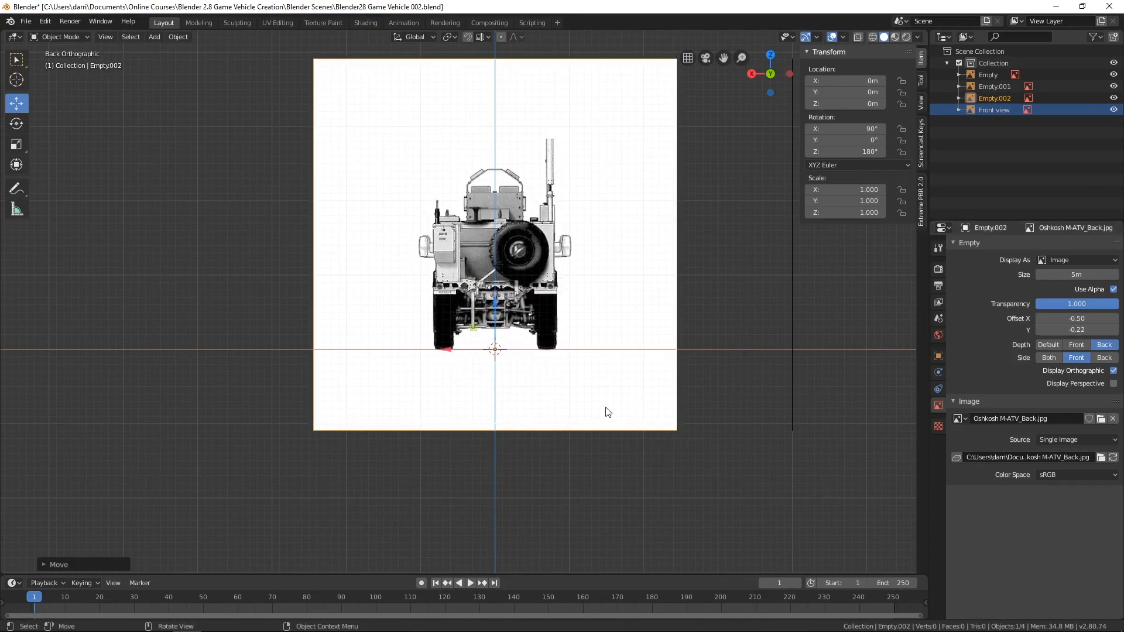
# - Enable Display Perspective for the back view image and move it along the Y axis to a Y location of -4 m
pyautogui.click(1114, 384)
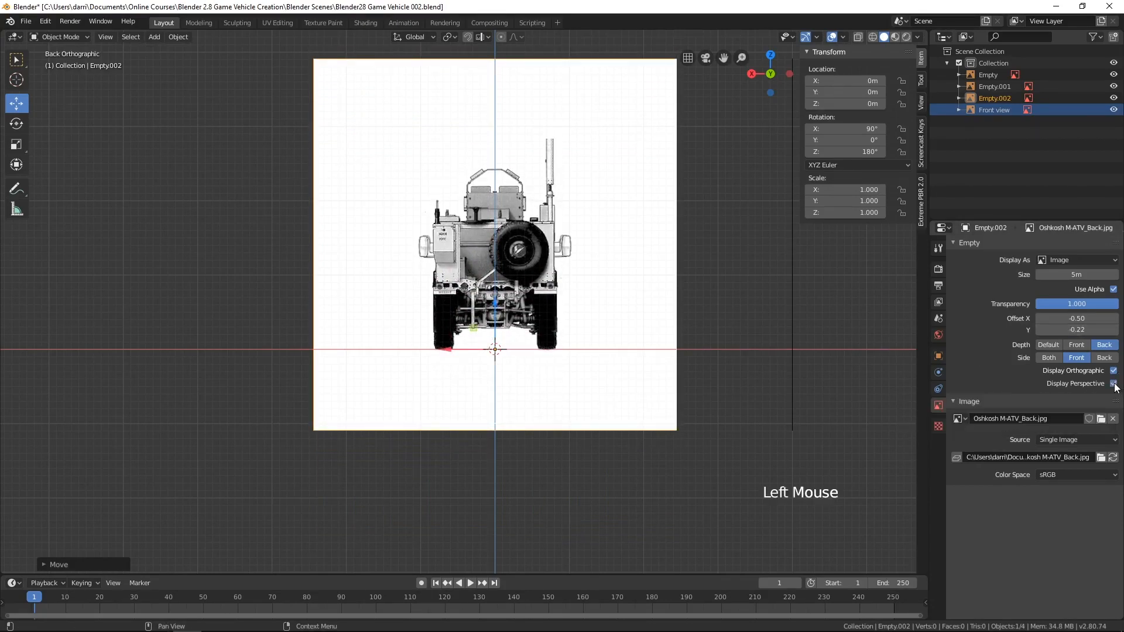
pyautogui.moveTo(346, 394); pyautogui.dragTo(423, 368, button='middle')
pyautogui.scroll(-4, 407, 386)
pyautogui.moveTo(531, 318); pyautogui.dragTo(384, 347)
pyautogui.doubleClick(830, 92)
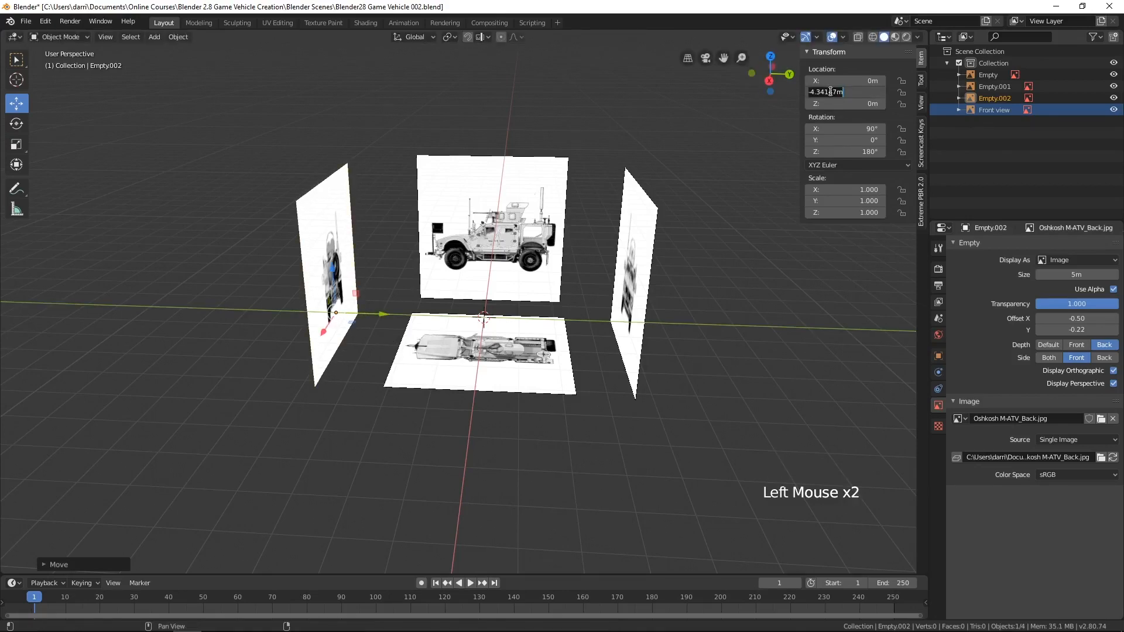
pyautogui.write('-4')
pyautogui.press('Return')
# - Disable Display Perspective for the back, side, front and top view images, and deselect everything
pyautogui.moveTo(457, 404); pyautogui.dragTo(460, 451, button='middle')
pyautogui.scroll(2, 471, 449)
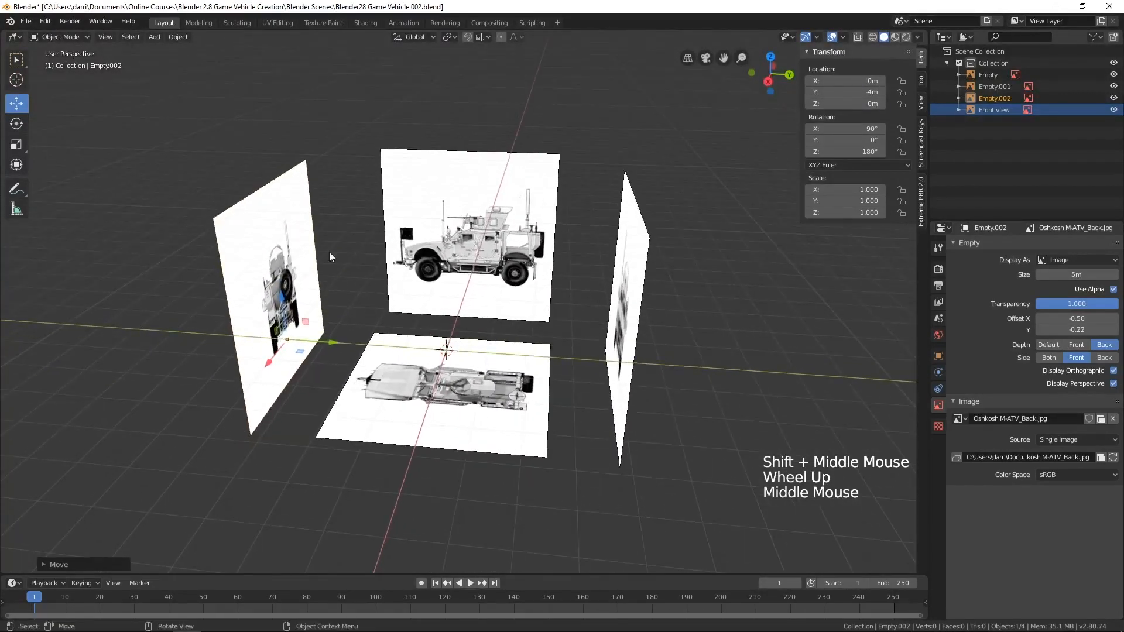
pyautogui.click(300, 249)
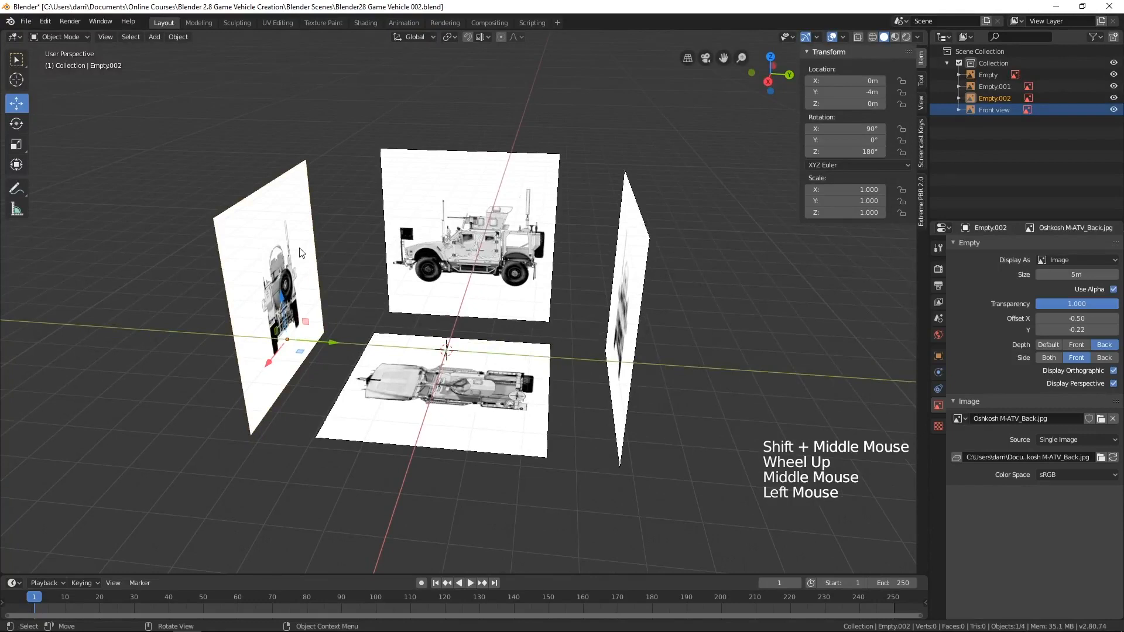
pyautogui.click(1113, 384)
pyautogui.click(531, 263)
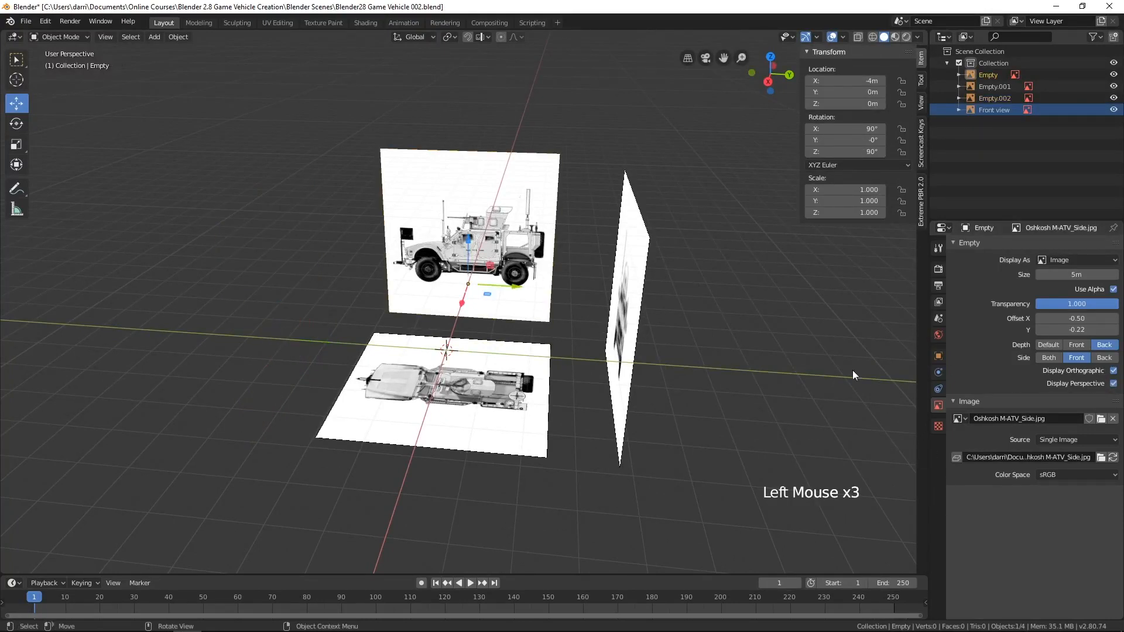
pyautogui.click(1114, 384)
pyautogui.click(637, 300)
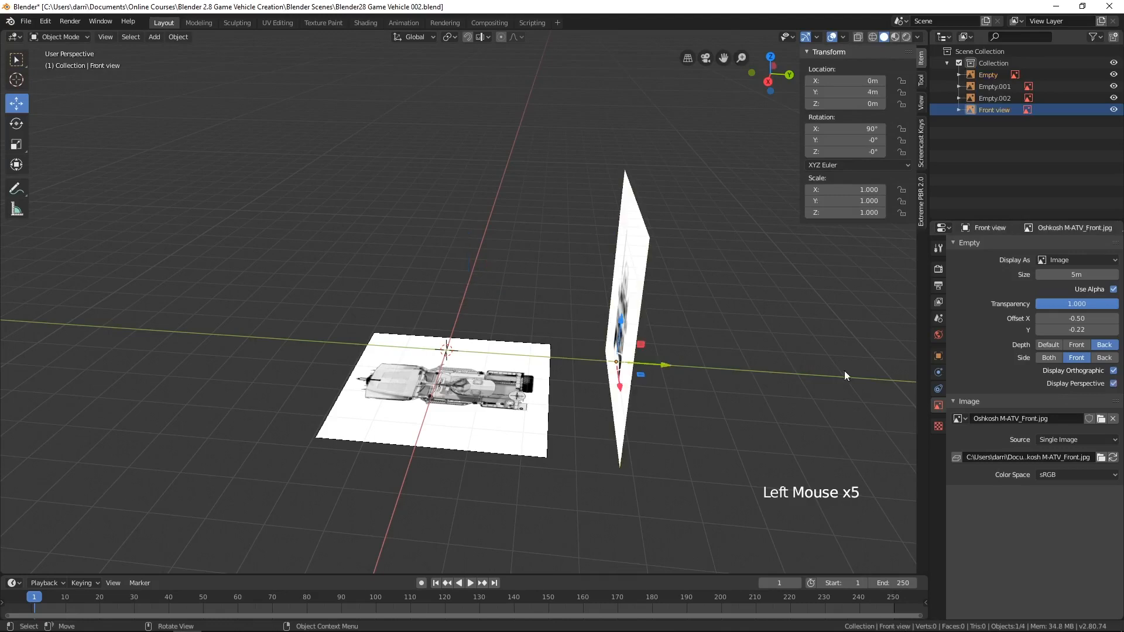
pyautogui.click(1113, 383)
pyautogui.click(465, 416)
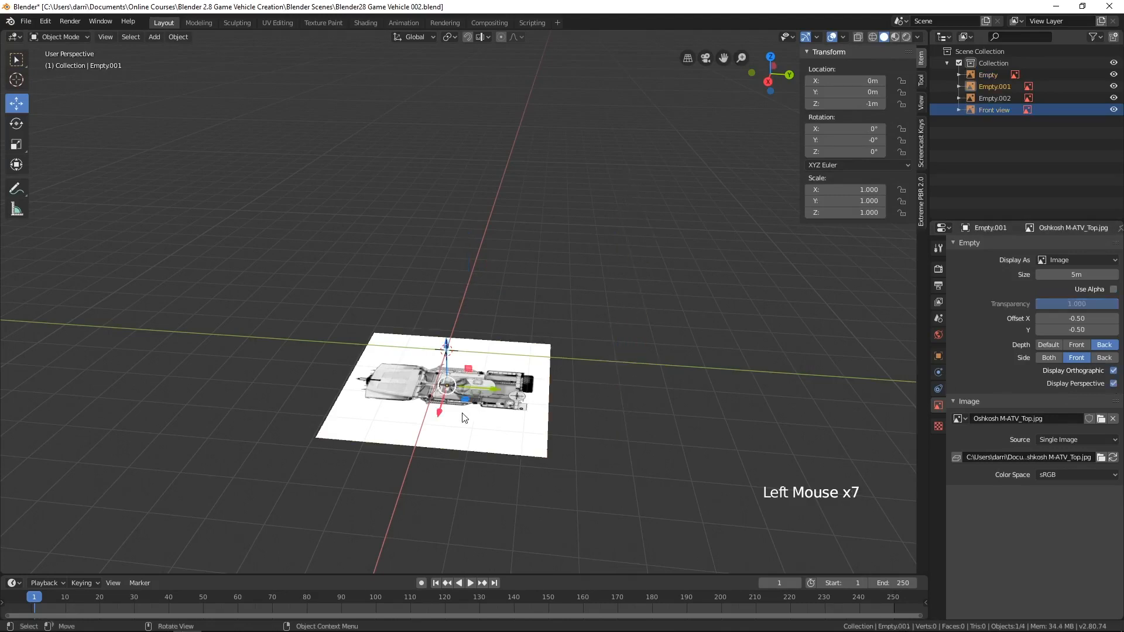
pyautogui.click(1113, 384)
pyautogui.moveTo(412, 314); pyautogui.dragTo(529, 394, button='middle')
pyautogui.hotkey('alt', 'a')
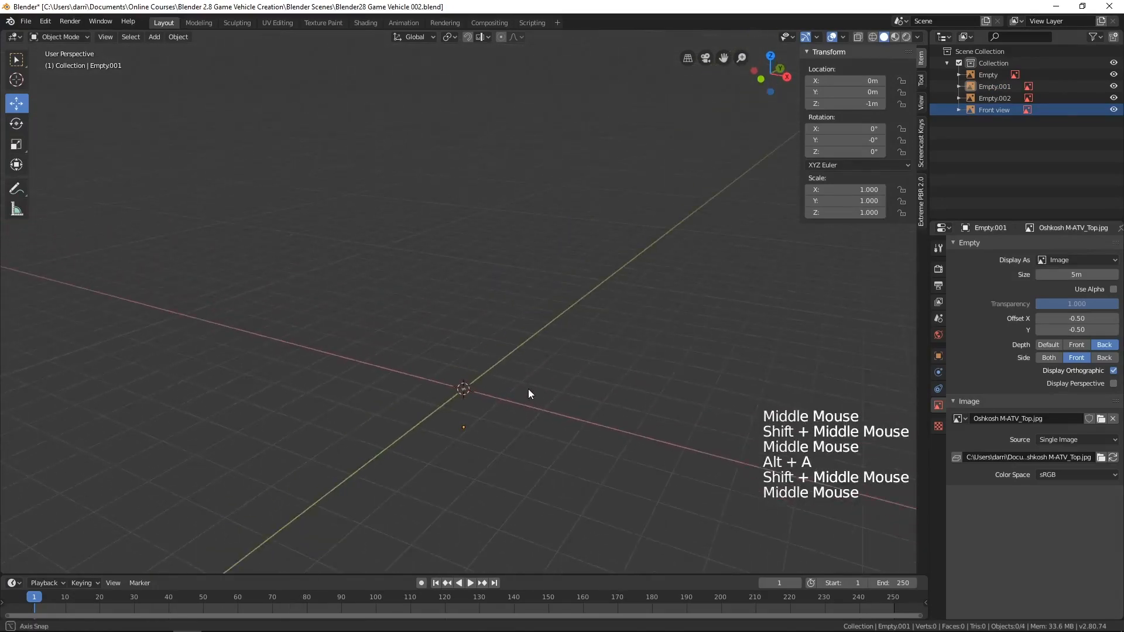
# - Check the blueprint images in the front, right, top and back orthographic views, and return to the perspective view
pyautogui.press('KP_1')
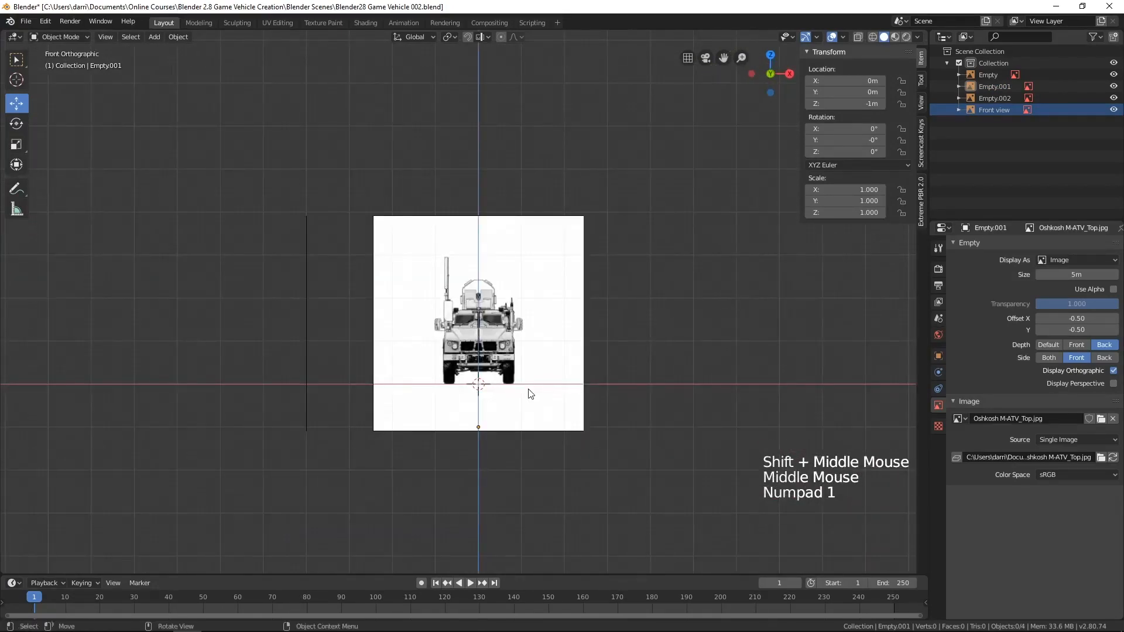
pyautogui.press('KP_3')
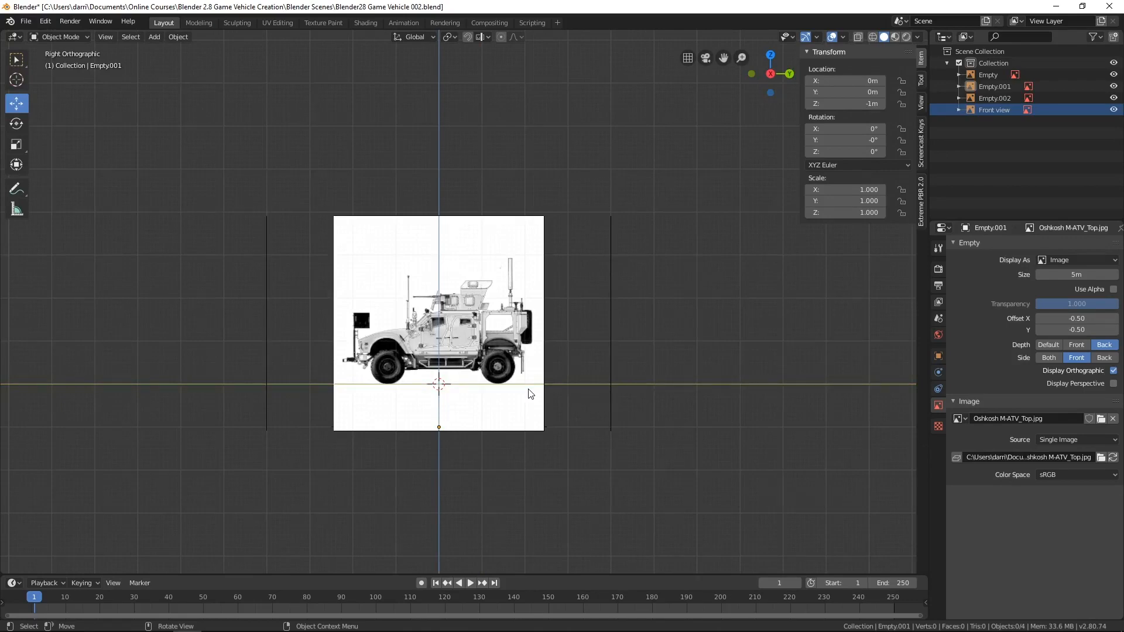
pyautogui.press('KP_7')
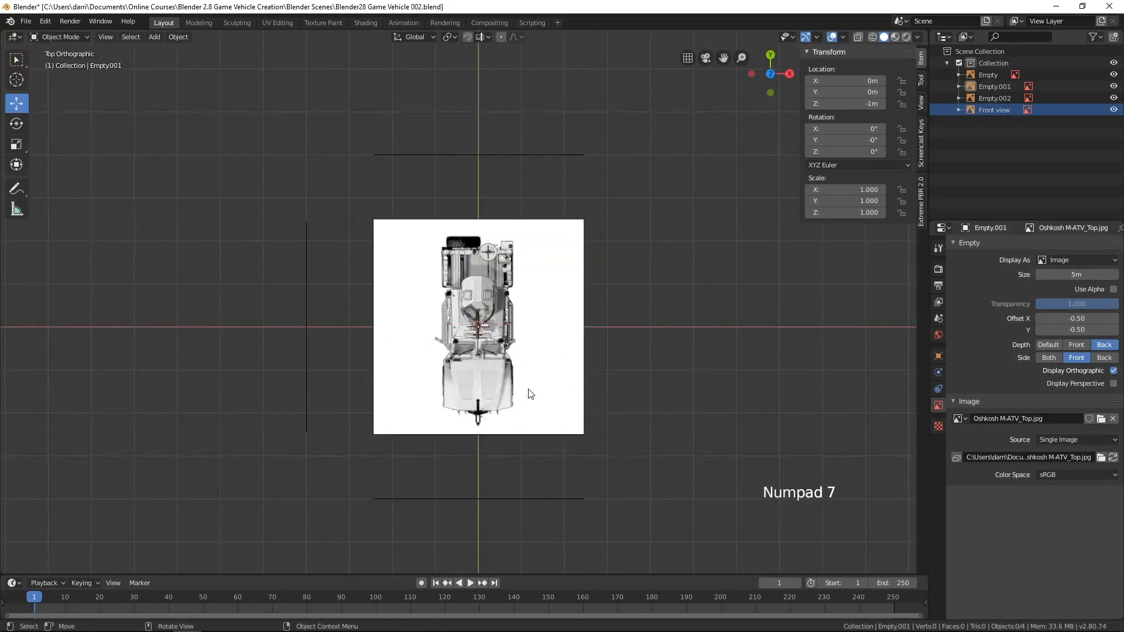
pyautogui.press('ctrl+KP_1')
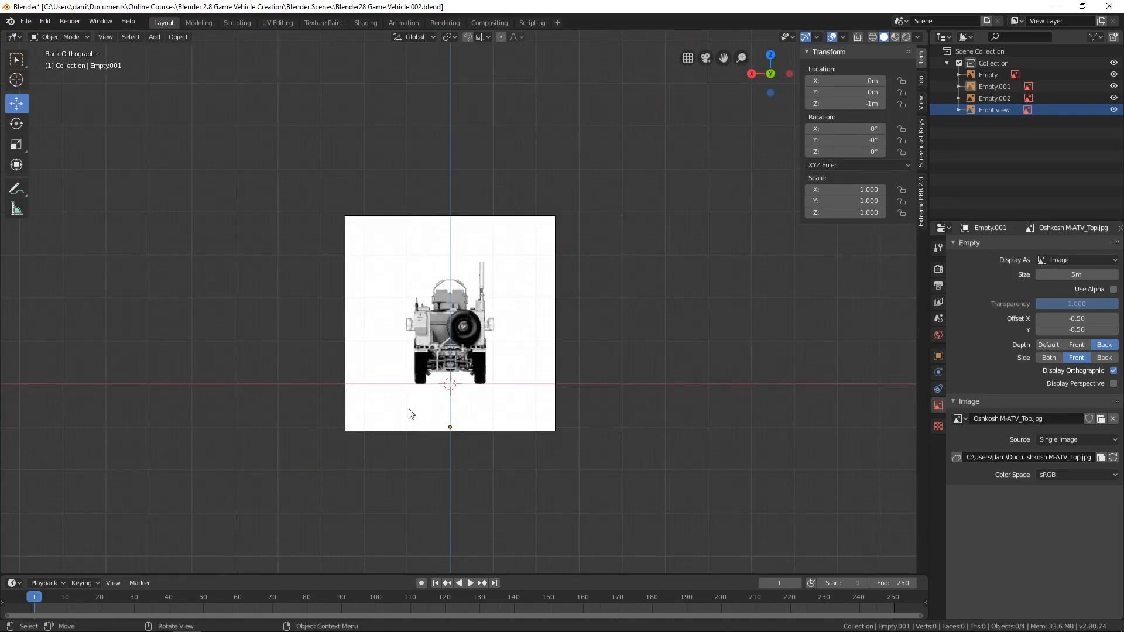
pyautogui.moveTo(279, 287); pyautogui.dragTo(523, 361, button='middle')
pyautogui.scroll(2, 437, 313)
pyautogui.scroll(2, 518, 391)
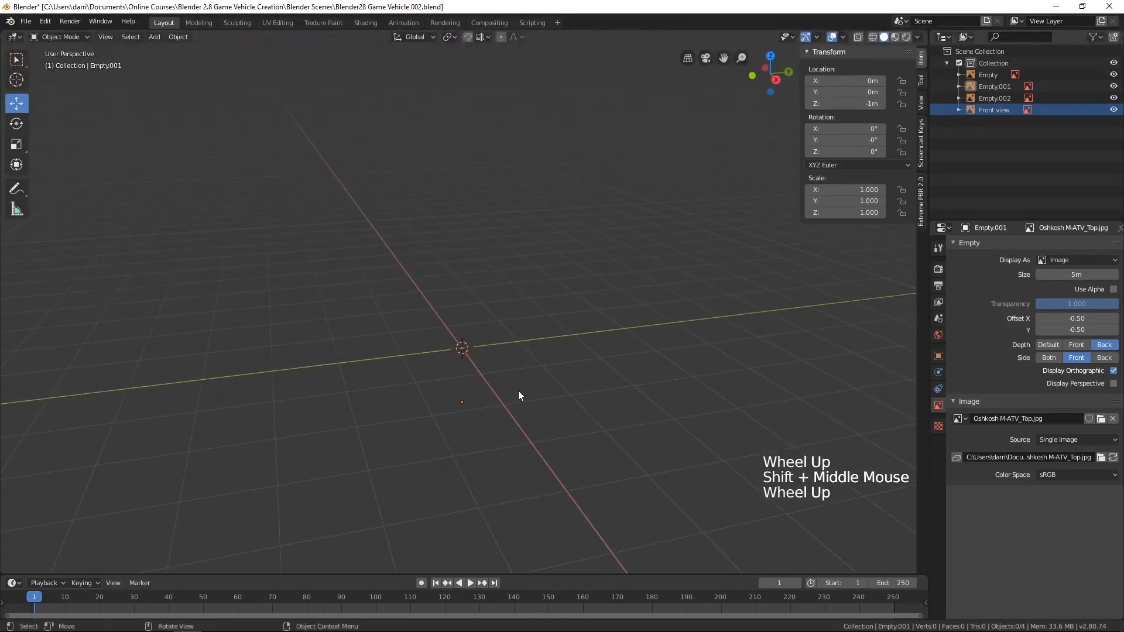